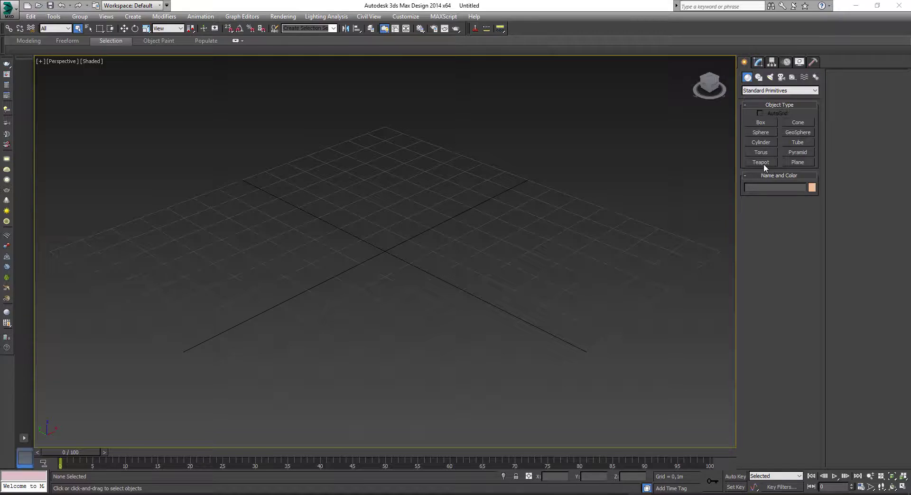
Create a large ground plane and a teapot at its centre, then orbit the view
click(797, 162)
mouse_move(387, 130)
mouse_down()
mouse_move(387, 424)
mouse_move(349, 491)
mouse_up()
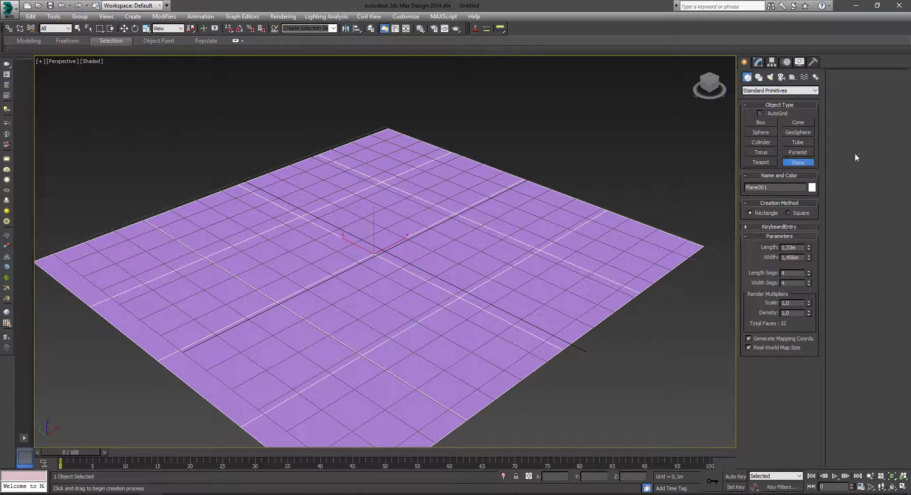
click(761, 162)
mouse_move(375, 253)
mouse_down()
mouse_move(420, 276)
mouse_move(403, 268)
mouse_up()
right_click(404, 268)
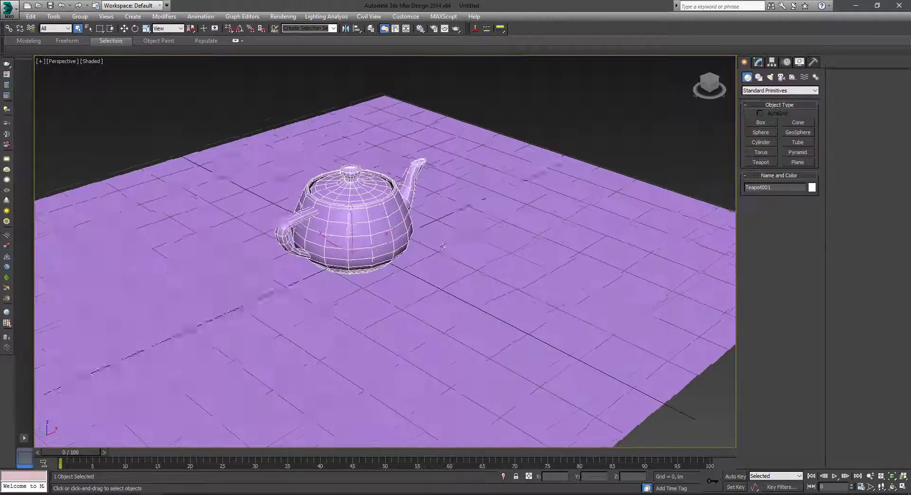
alt+middle_drag(403, 268, 437, 147)
click(524, 144)
In Top view, switch the light category to VRay, try VRayLight, then change it to Standard
key(t)
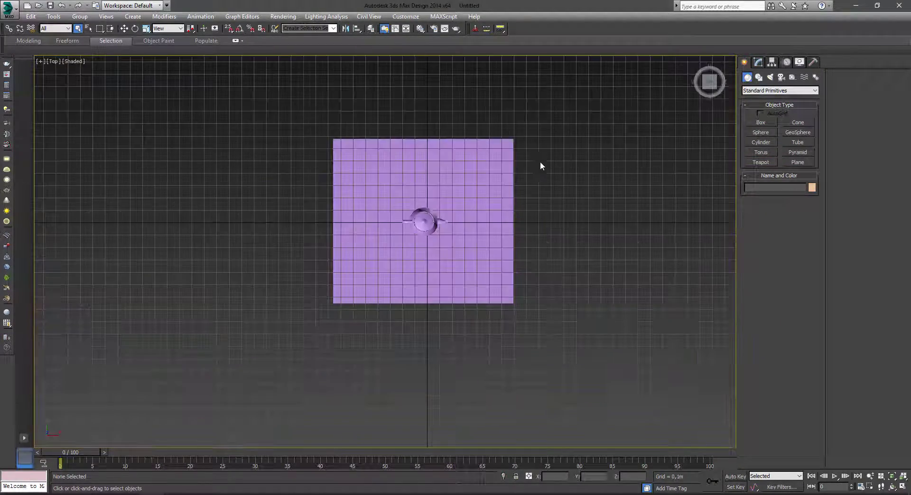
click(770, 78)
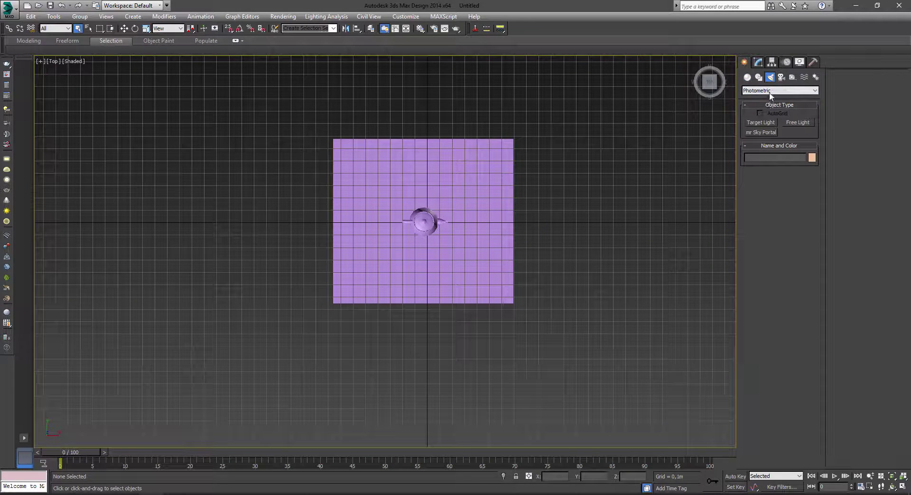
click(769, 91)
click(757, 106)
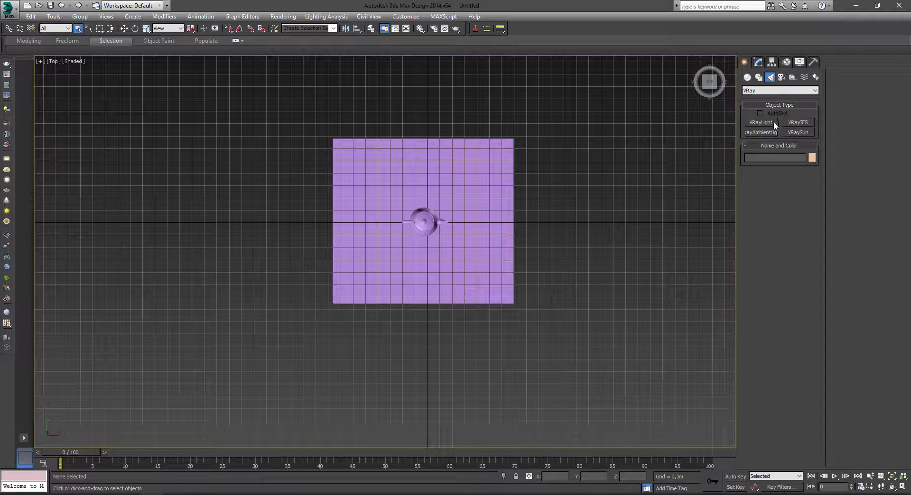
click(767, 121)
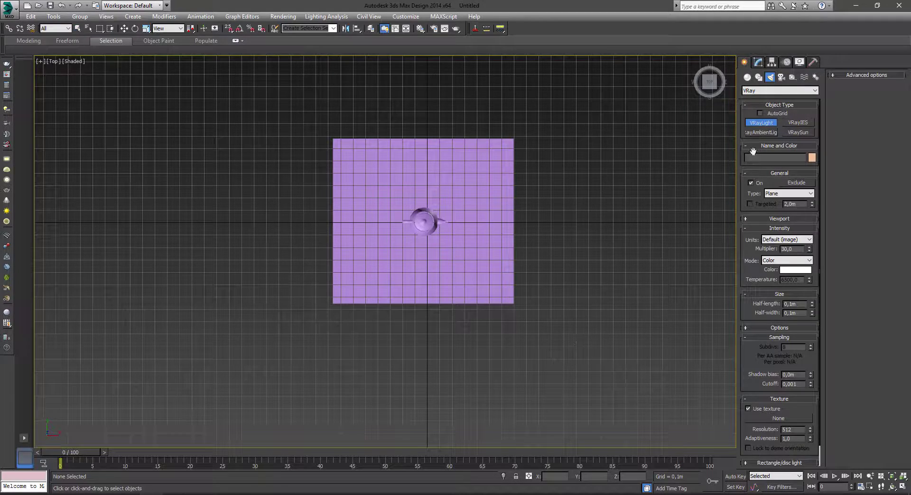
click(781, 90)
click(761, 104)
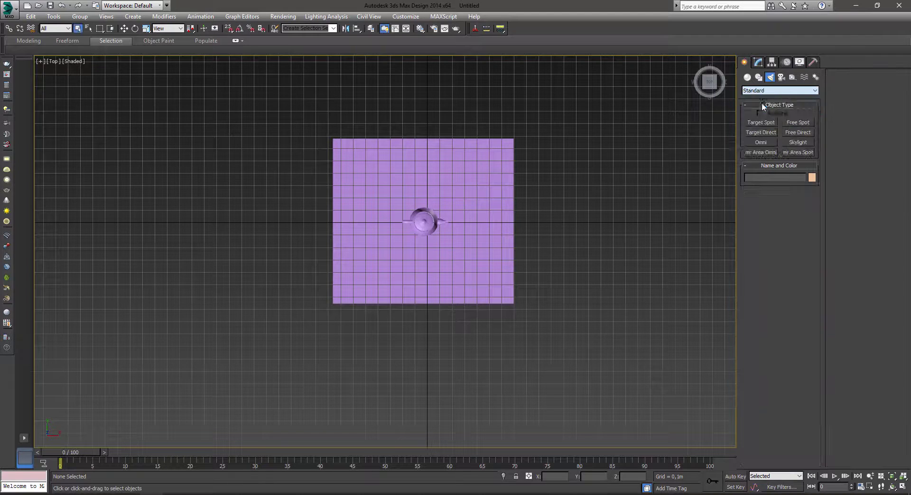
Place a Target Direct light aimed at the teapot and move it higher
click(761, 132)
drag(552, 327, 419, 217)
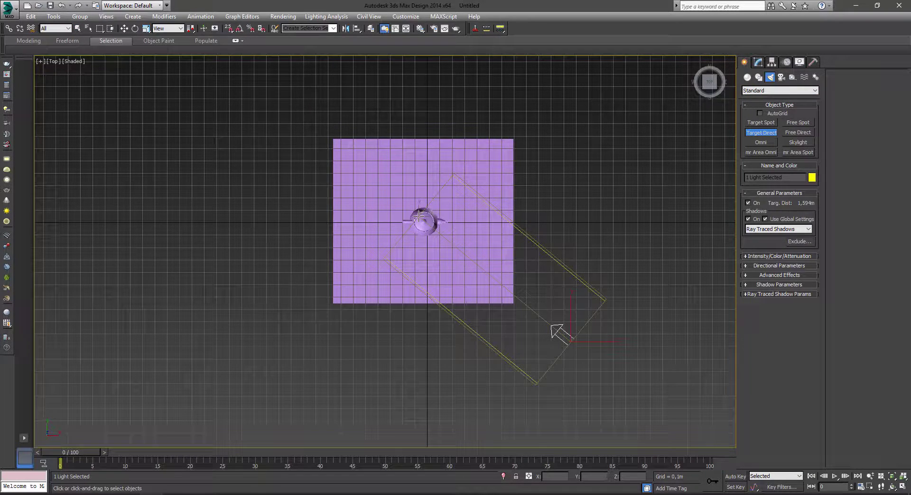
right_click(504, 204)
key(p)
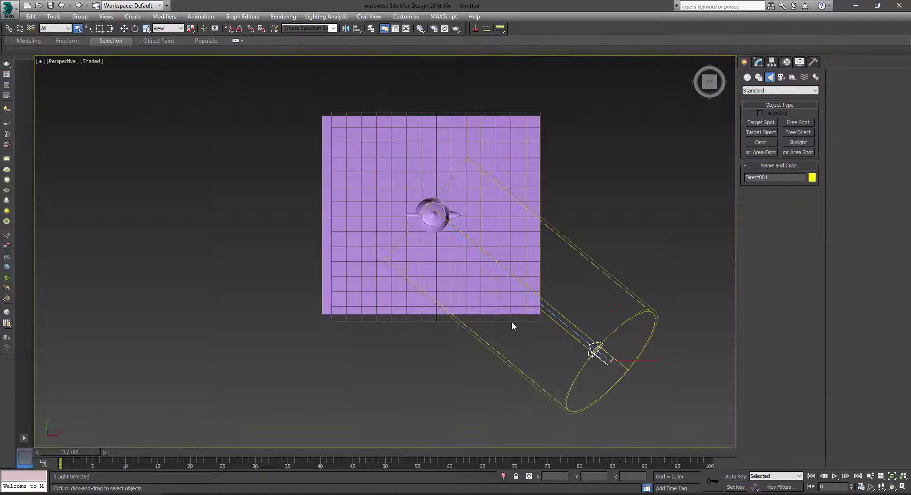
alt+middle_drag(512, 325, 551, 227)
right_click(580, 251)
click(627, 262)
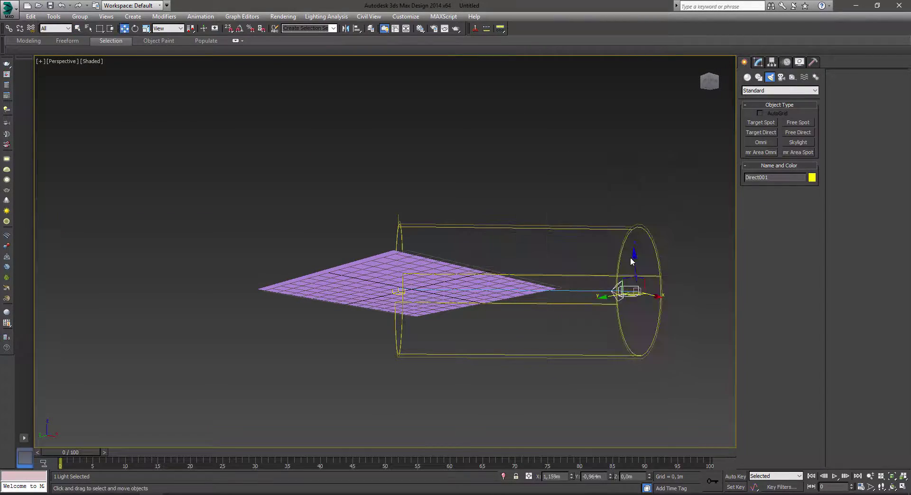
drag(634, 253, 633, 221)
alt+middle_drag(634, 222, 522, 304)
Enlarge the ground plane's length and width to 3.404m by 3.669m
click(448, 294)
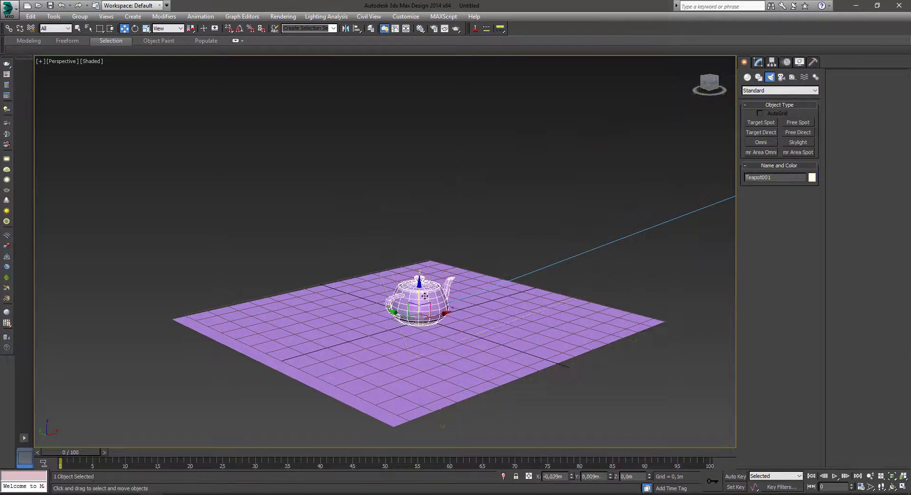
key(z)
scroll(451, 292, down, 5)
click(493, 285)
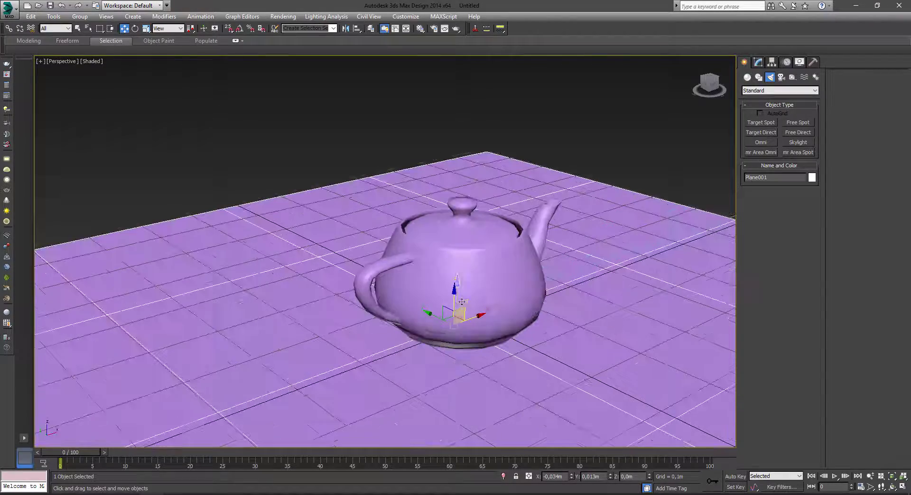
alt+middle_drag(482, 280, 513, 277)
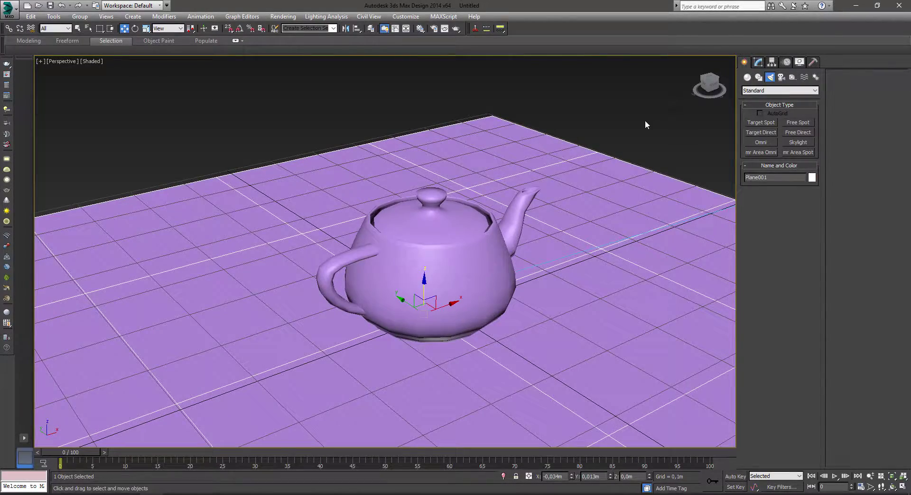
middle_drag(647, 122, 510, 253)
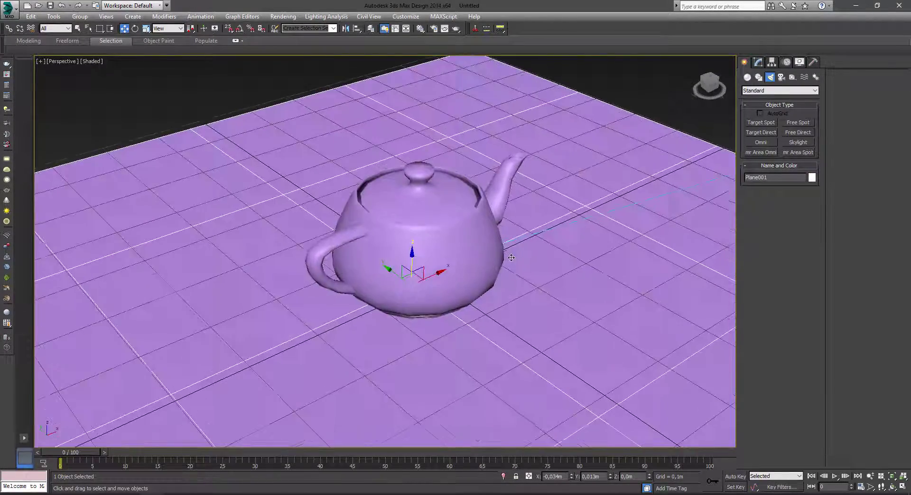
scroll(527, 227, down, 3)
alt+middle_drag(523, 216, 539, 193)
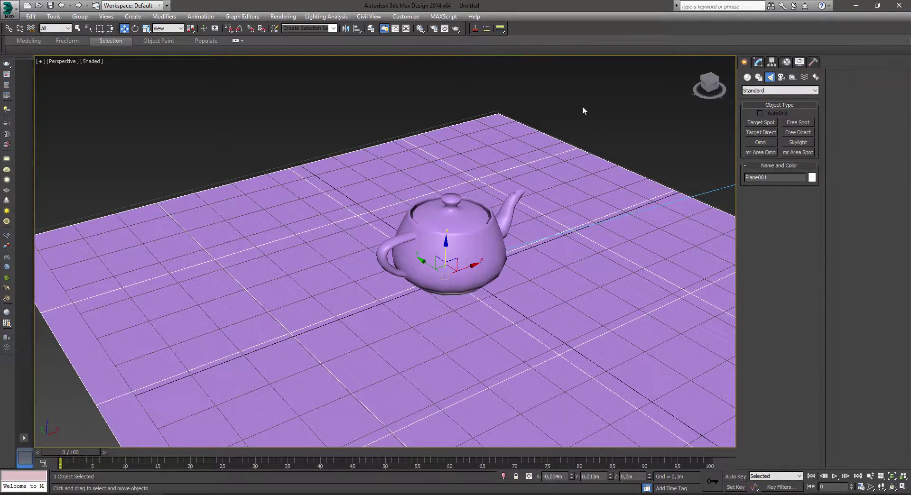
click(757, 61)
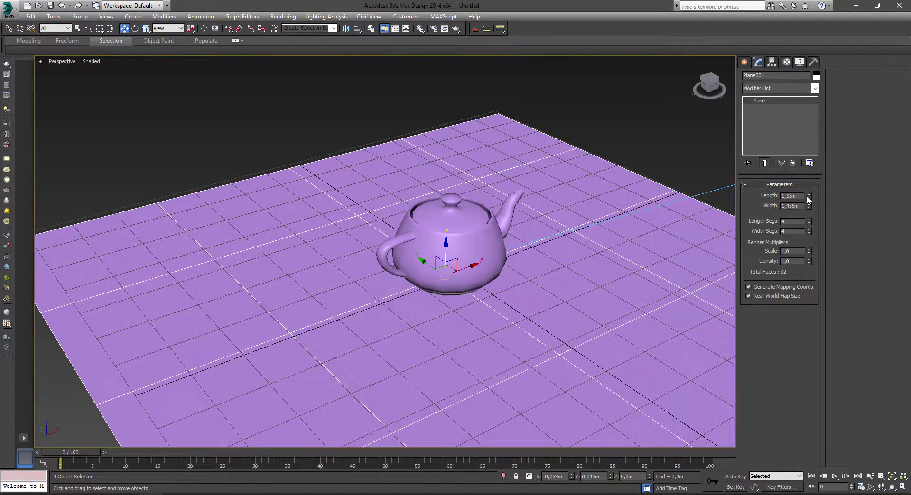
drag(808, 195, 808, 162)
drag(809, 205, 809, 171)
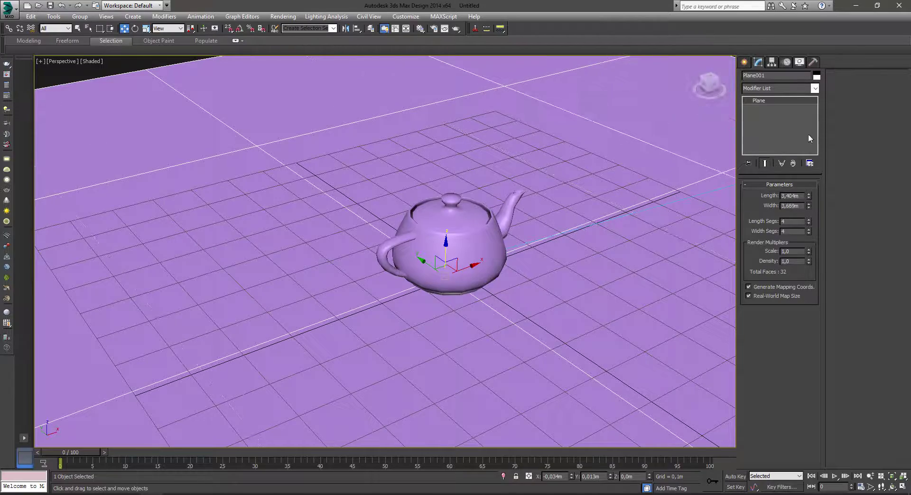
In the Material Editor, change the first two slots from Arch & Design to Standard
key(m)
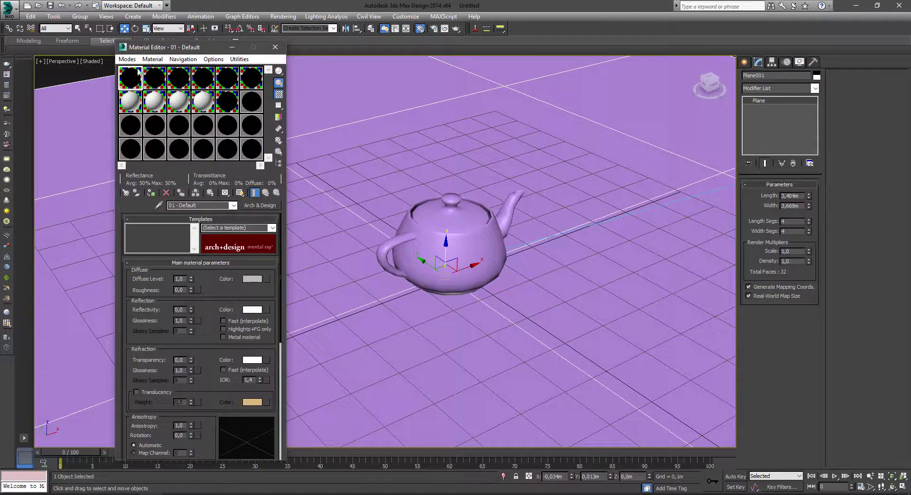
drag(149, 36, 95, 31)
click(201, 198)
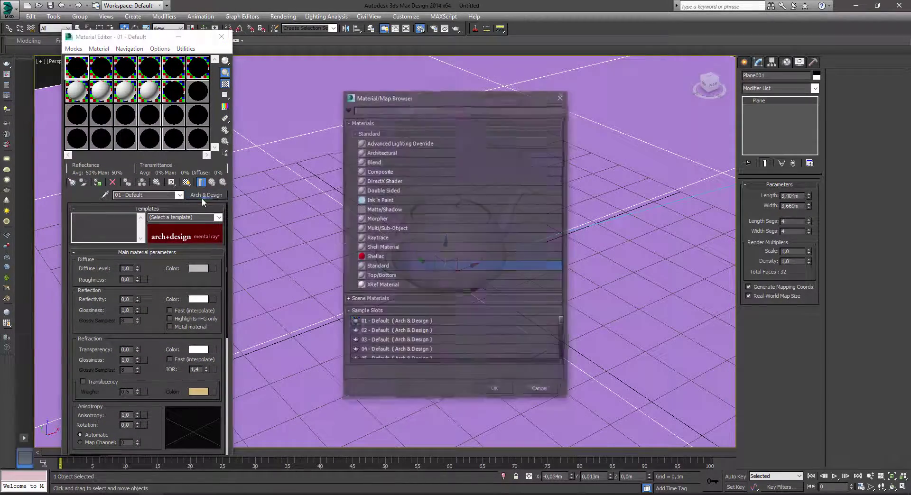
double_click(385, 264)
click(103, 73)
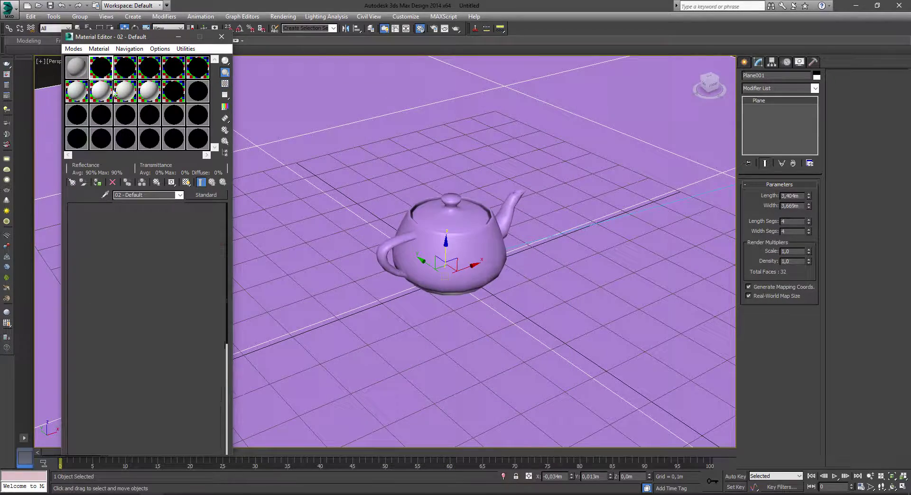
click(201, 195)
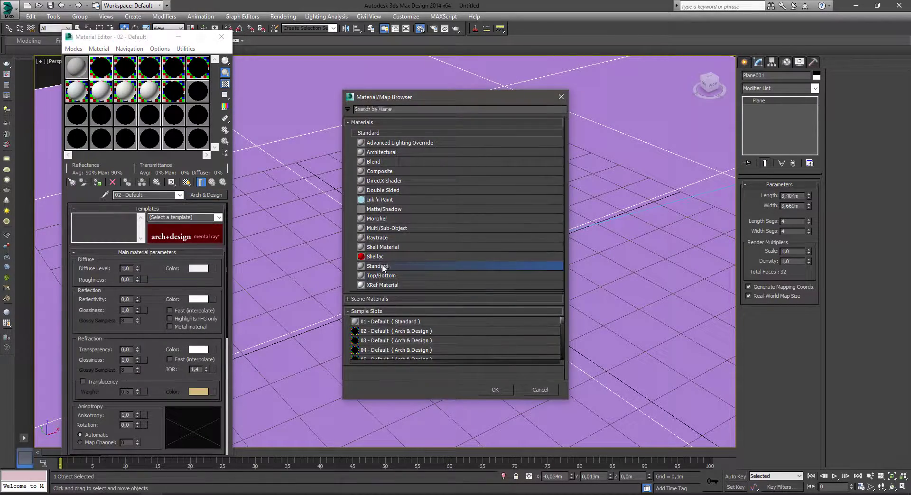
double_click(386, 264)
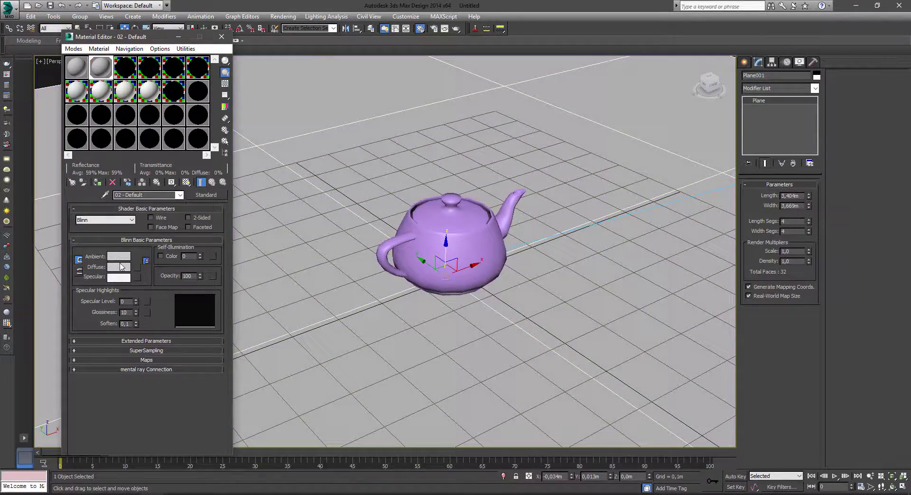
Set the second material's diffuse colour to dark grey (RGB 55)
click(118, 267)
drag(338, 107, 311, 107)
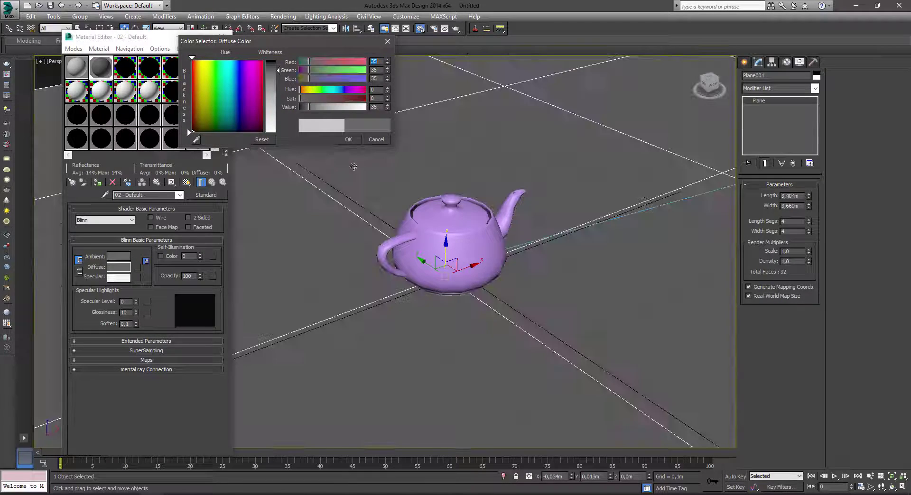
click(347, 139)
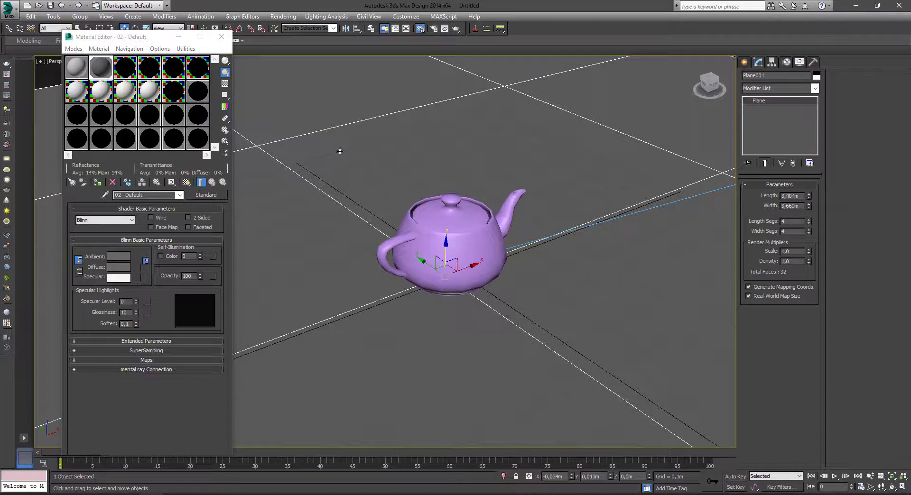
scroll(339, 152, down, 5)
scroll(351, 143, down, 5)
scroll(389, 114, up, 3)
Raise the directional light further and switch the viewport to realistic shading with shadows
click(583, 135)
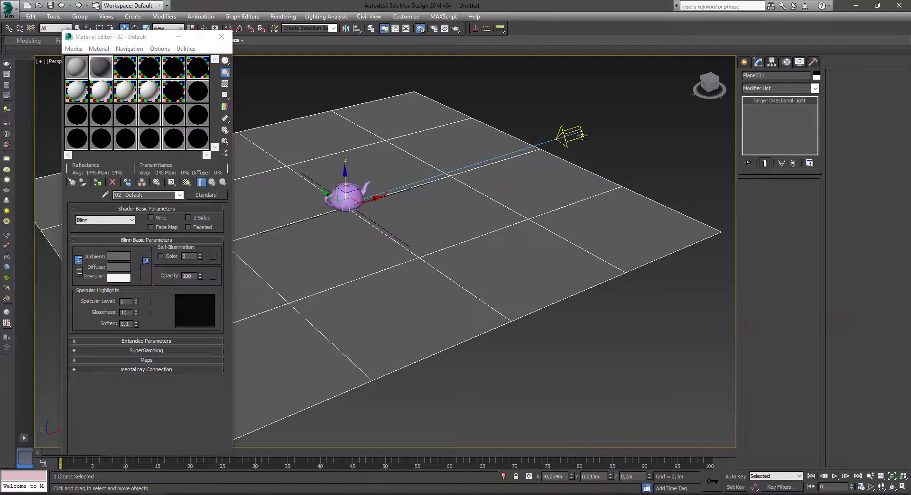
drag(583, 135, 578, 71)
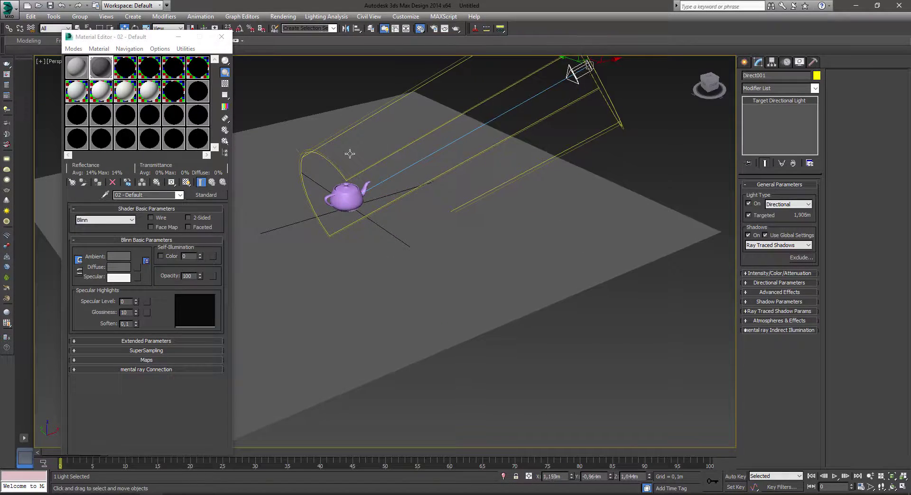
scroll(350, 153, up, 3)
scroll(349, 156, up, 3)
click(347, 215)
scroll(346, 216, up, 5)
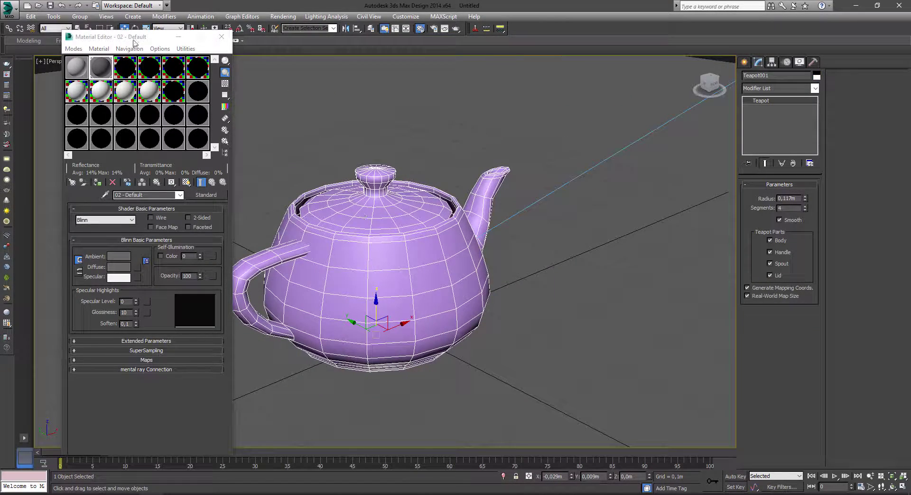
drag(134, 43, 131, 86)
click(91, 61)
click(366, 178)
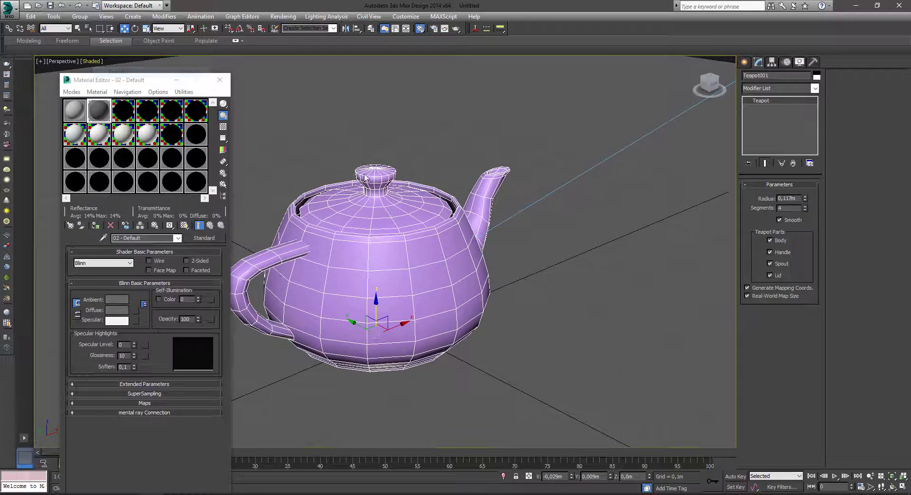
key(z)
click(646, 488)
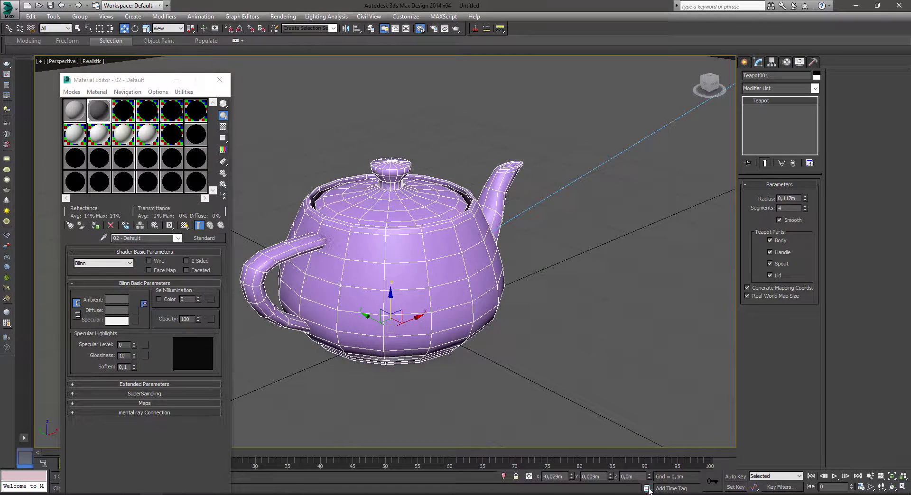
Turn on Adaptive Degradation, nudge the teapot across the floor, and settle on a three-quarter view
click(648, 489)
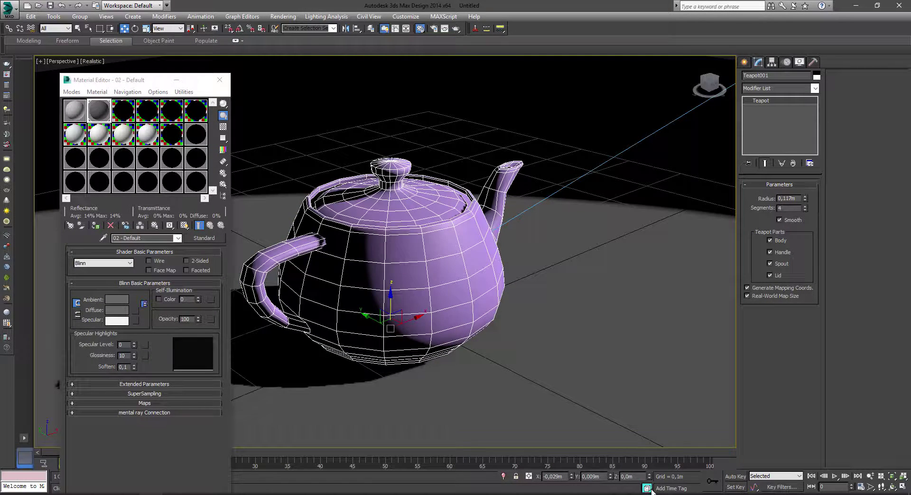
click(647, 489)
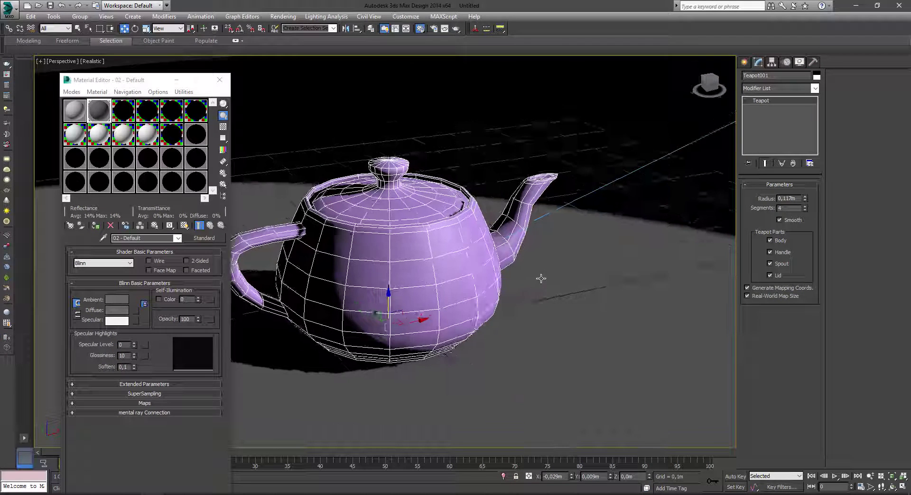
click(648, 489)
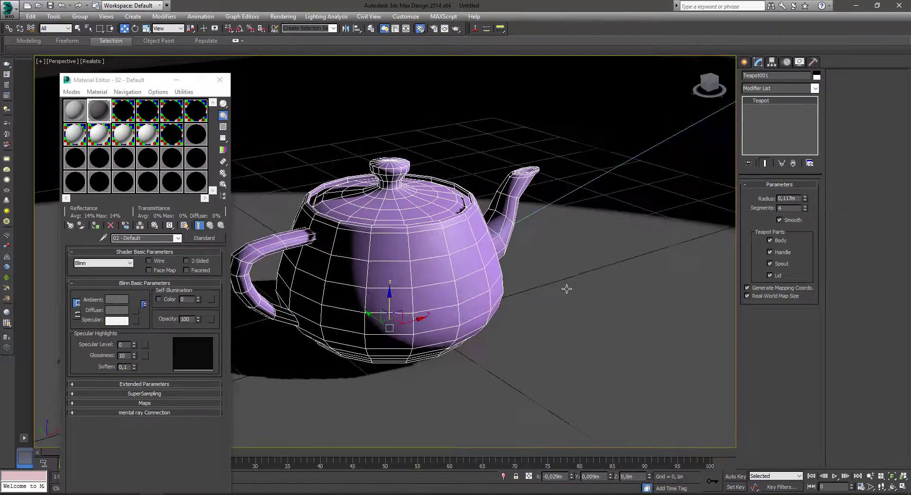
mouse_move(569, 289)
alt+middle_down()
mouse_move(588, 286)
mouse_move(596, 273)
mouse_move(562, 301)
mouse_move(614, 317)
mouse_move(551, 299)
mouse_move(574, 304)
mouse_move(582, 292)
alt+middle_up()
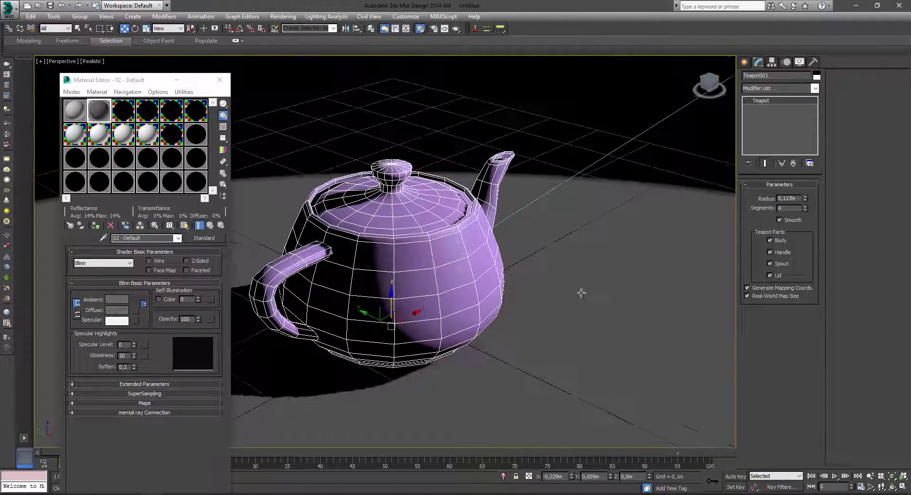
mouse_move(601, 335)
alt+middle_down()
mouse_move(514, 315)
mouse_move(627, 330)
mouse_move(538, 334)
mouse_move(598, 327)
alt+middle_up()
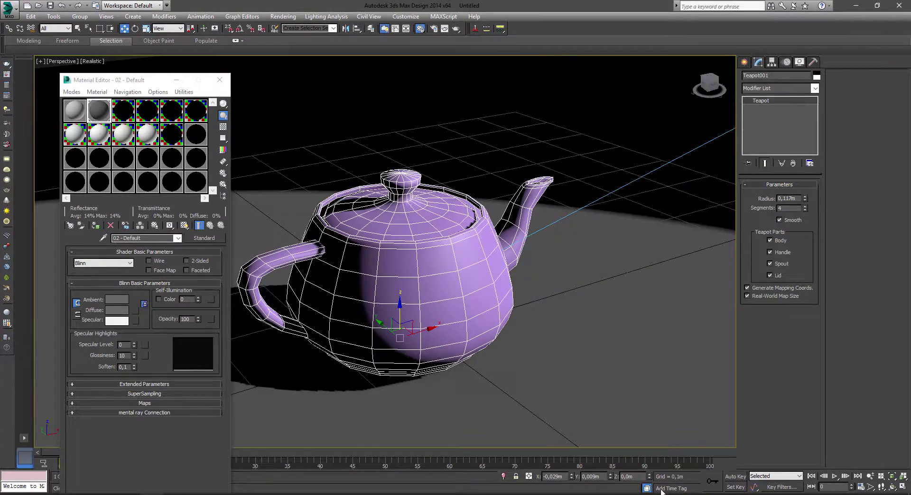
mouse_move(386, 252)
alt+middle_down()
mouse_move(421, 229)
mouse_move(458, 242)
mouse_move(450, 233)
alt+middle_up()
mouse_move(435, 253)
mouse_down()
mouse_move(423, 279)
mouse_move(433, 269)
mouse_up()
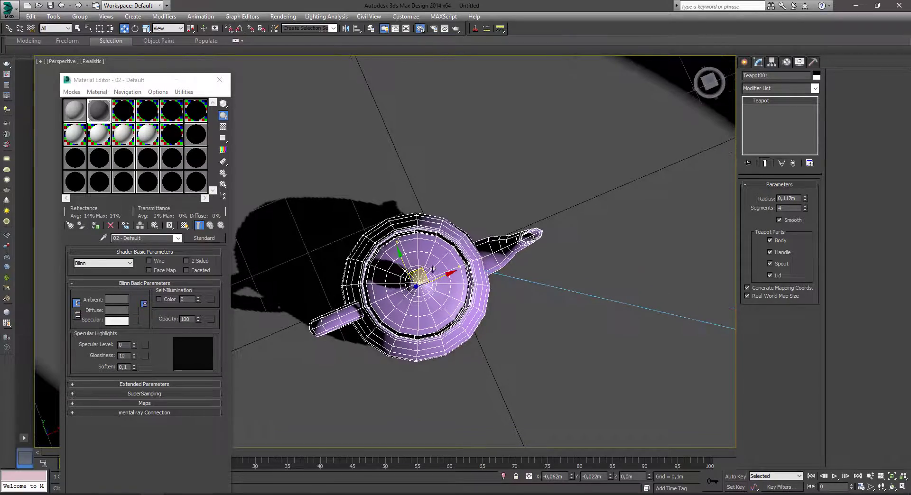
alt+middle_drag(433, 269, 455, 170)
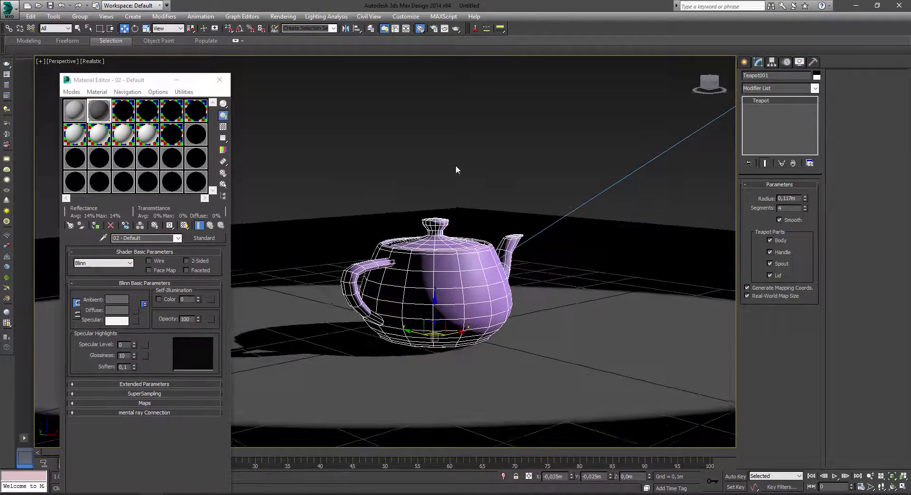
click(455, 170)
alt+middle_drag(446, 264, 456, 291)
click(451, 280)
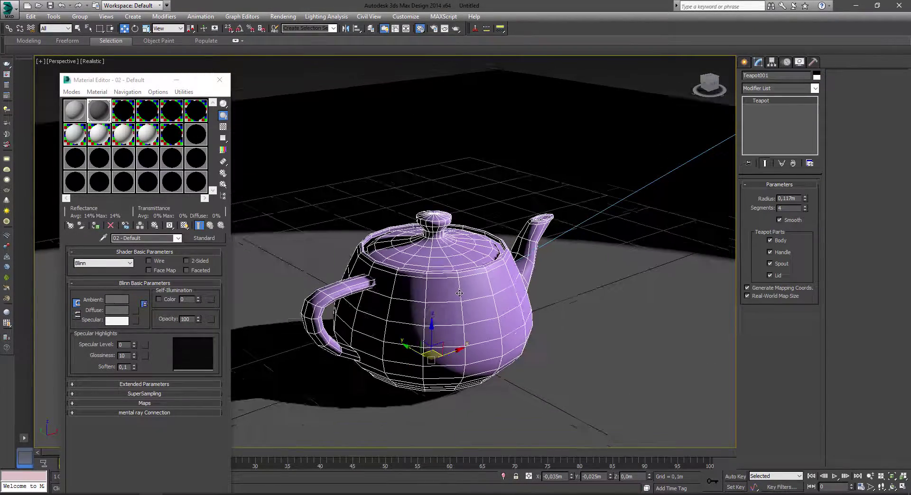
Rename the first material 'tetera' and convert it to a Blend, discarding the old material
click(75, 111)
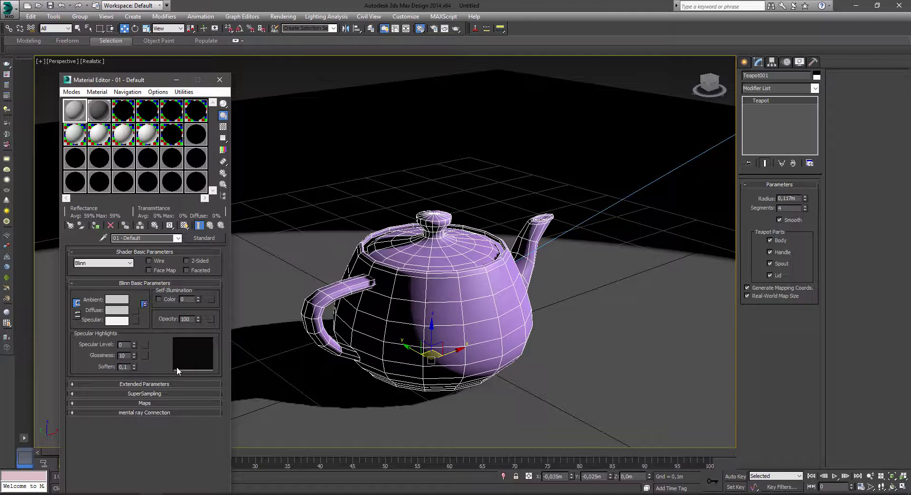
click(152, 237)
text(tete)
text(ra)
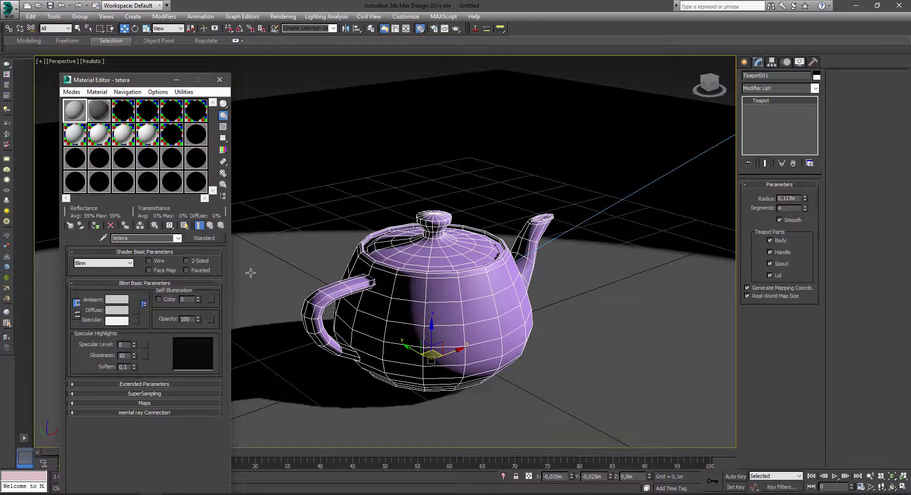
click(214, 241)
click(379, 162)
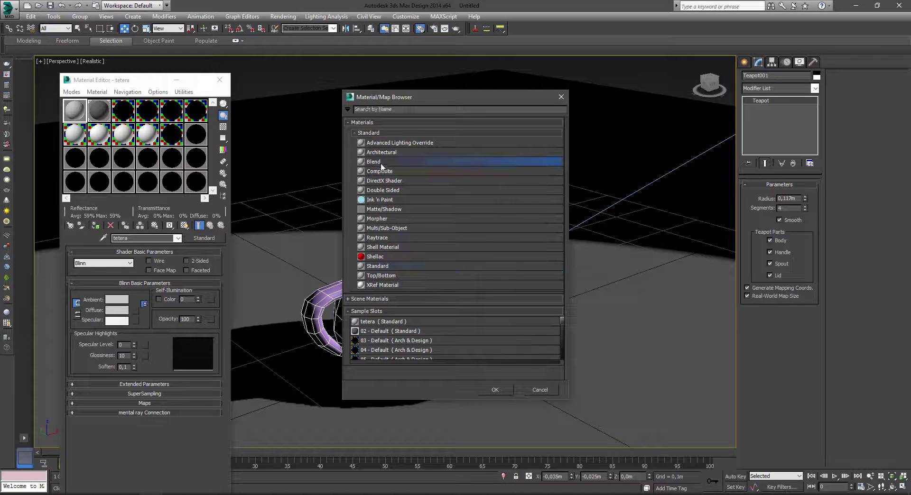
click(495, 391)
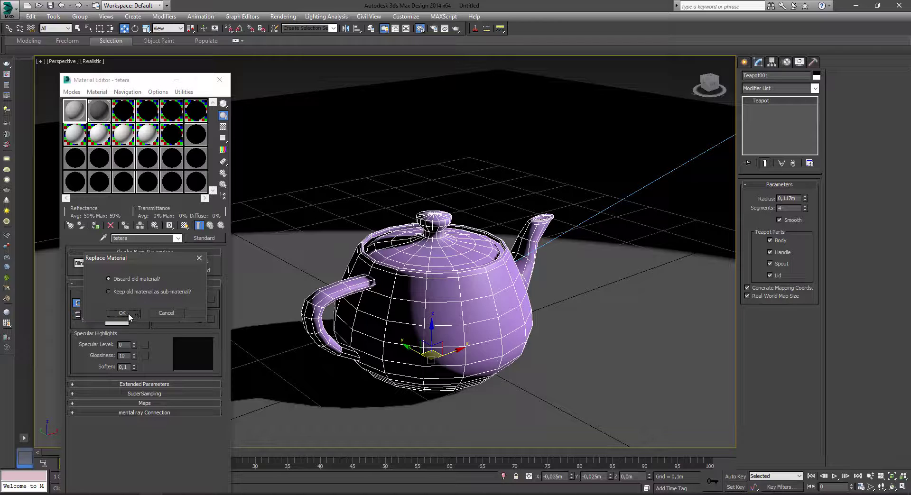
click(122, 313)
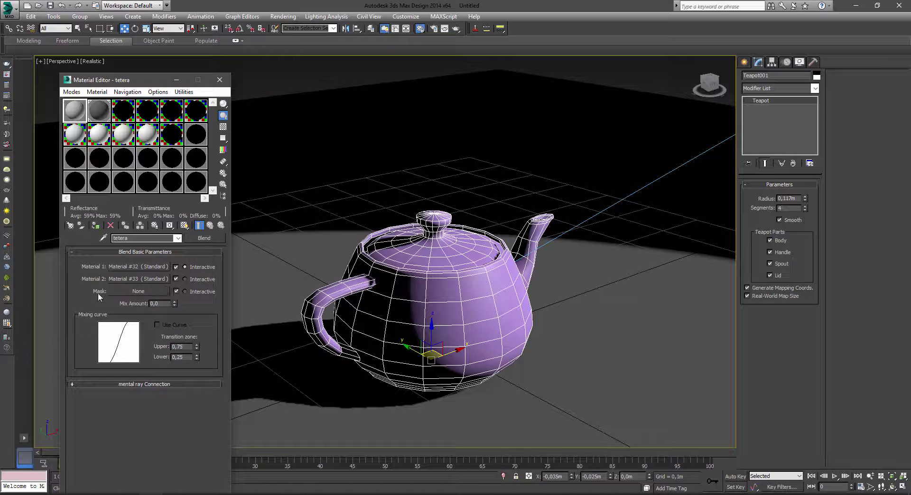
Name the Blend's sub-materials 'metal rojo' and 'oxido' and show the Material/Map Navigator
click(133, 267)
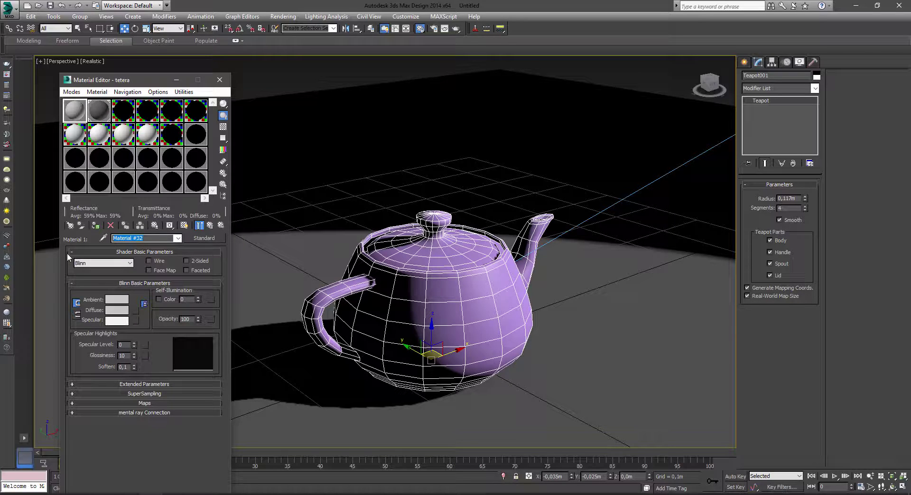
text(metal)
text( rojo)
click(219, 225)
click(145, 280)
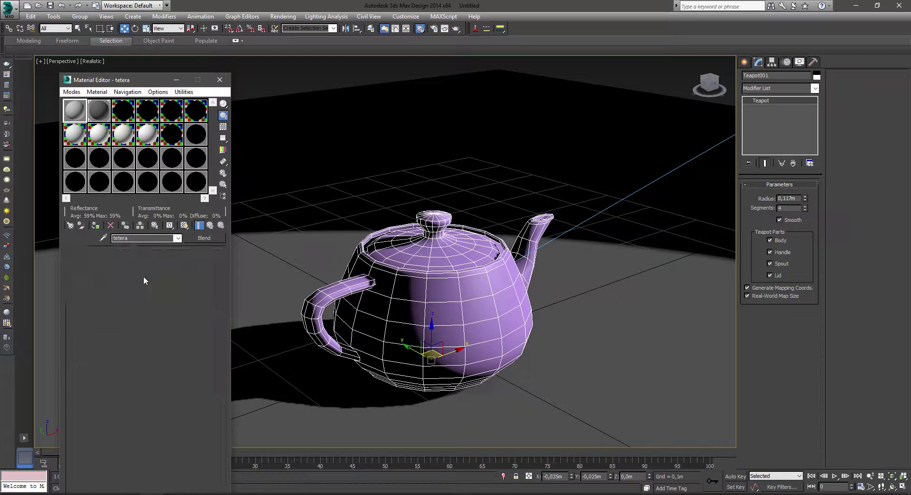
text(oxido)
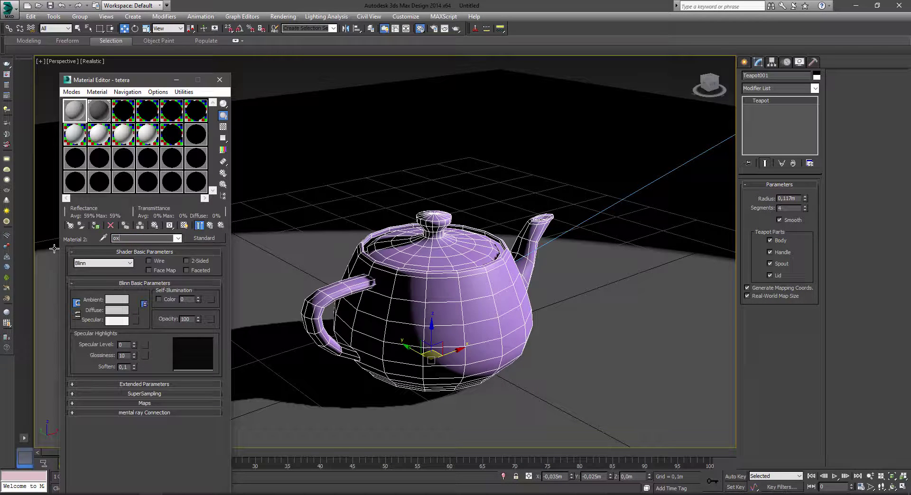
click(199, 227)
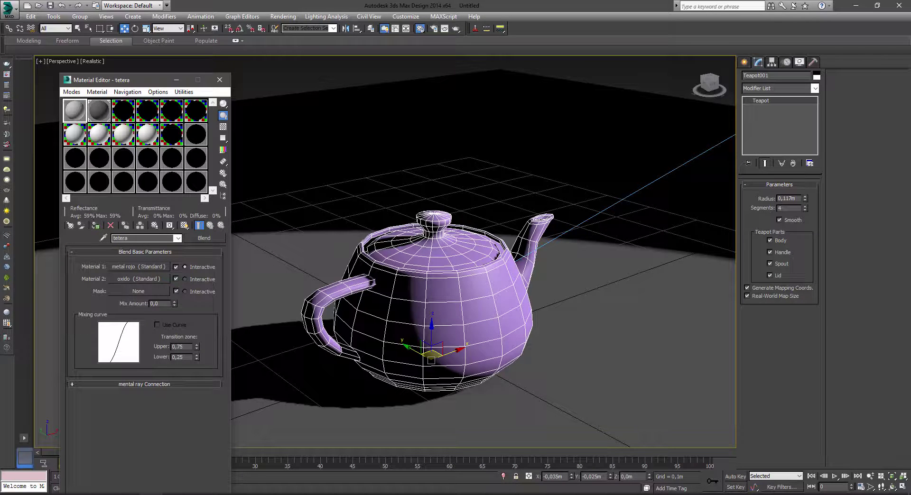
click(149, 267)
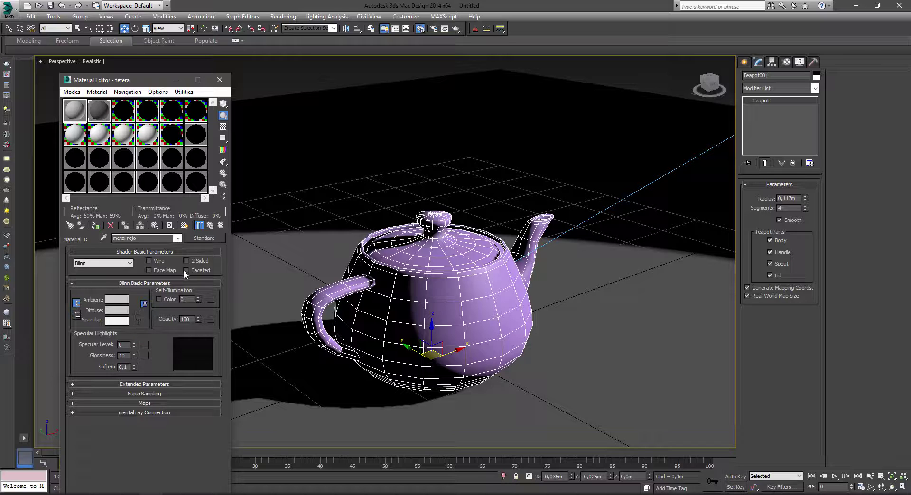
click(142, 402)
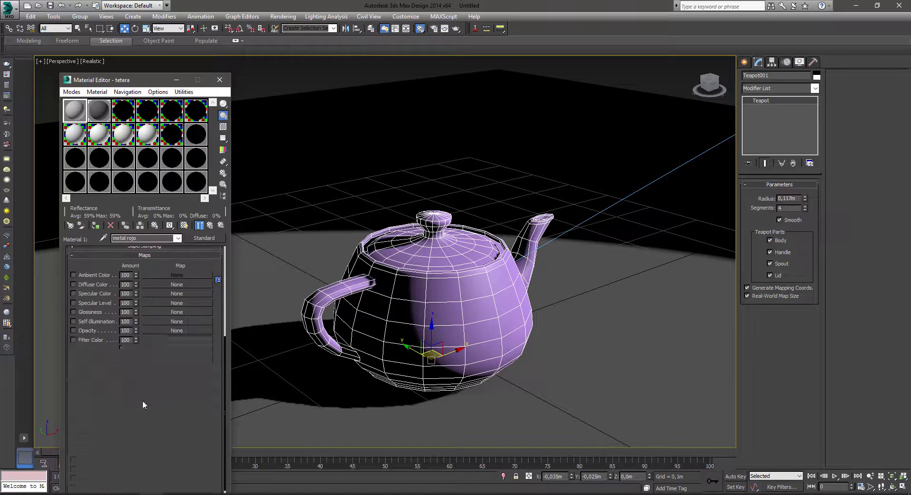
click(155, 256)
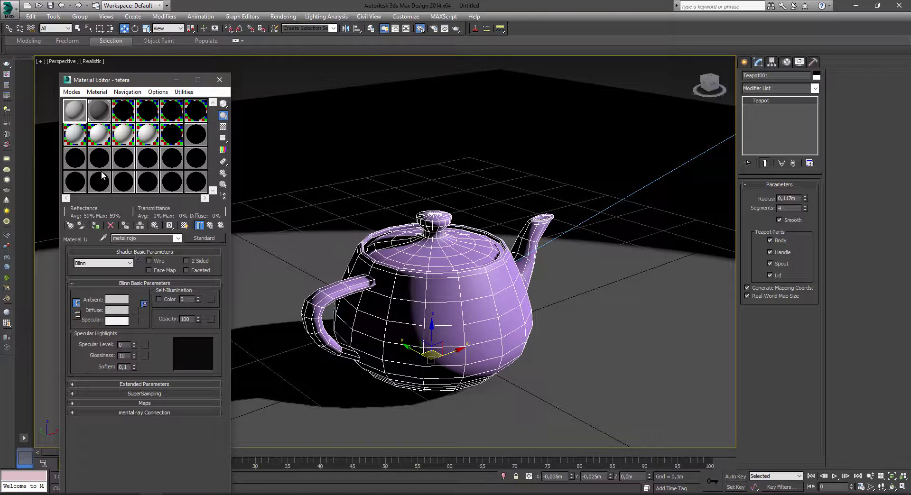
click(210, 226)
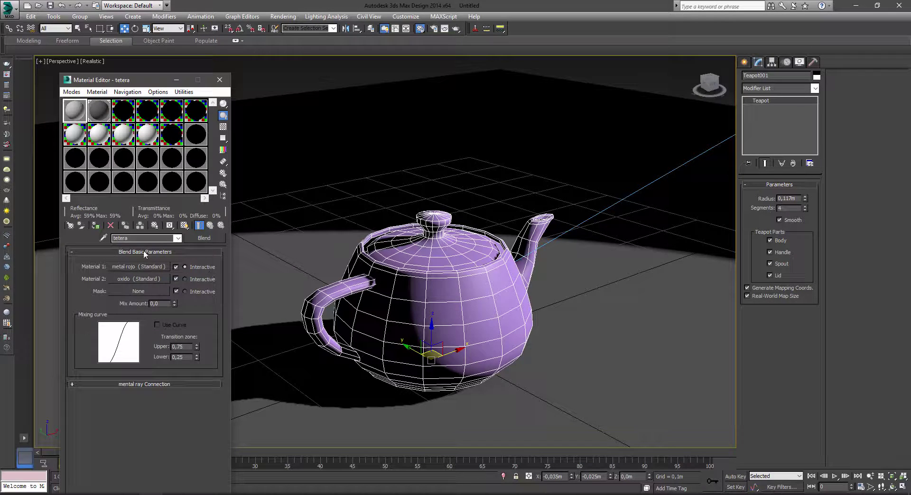
click(224, 197)
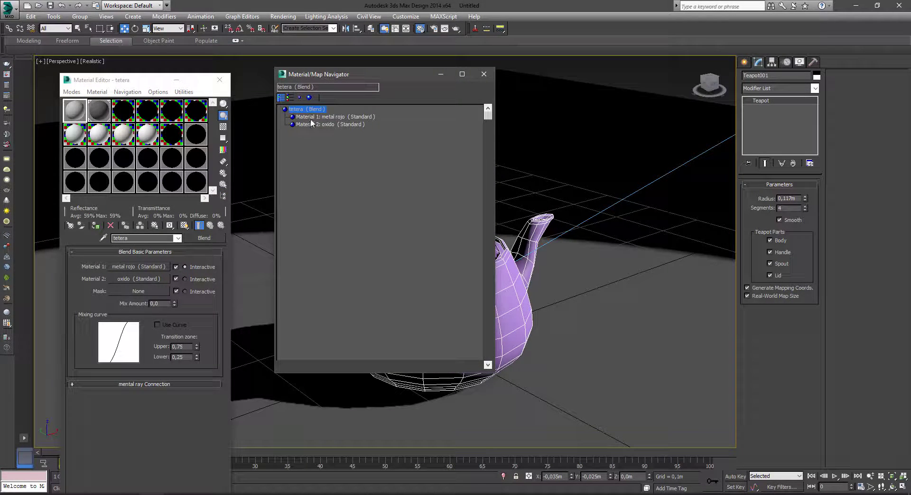
Load metal_naranja00_DIFFUSE.jpg as a Bitmap diffuse map on metal rojo and preview the sample
click(315, 117)
click(321, 124)
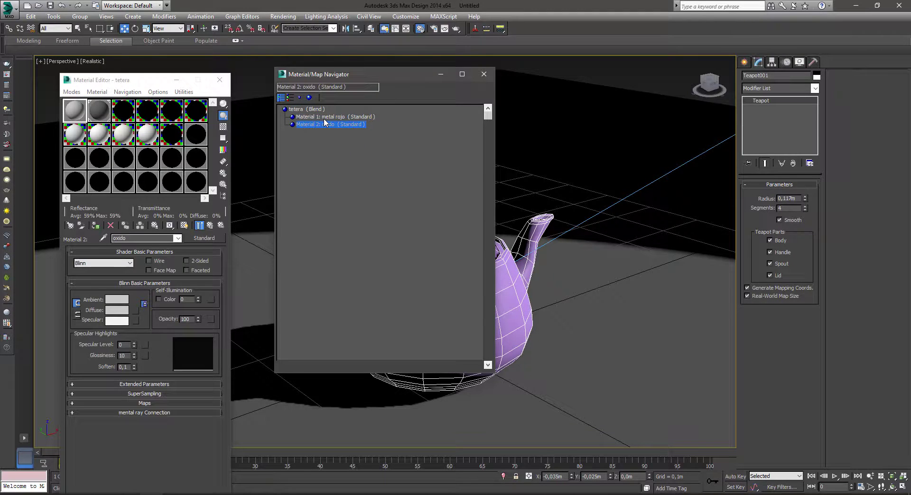
click(325, 116)
drag(336, 75, 338, 88)
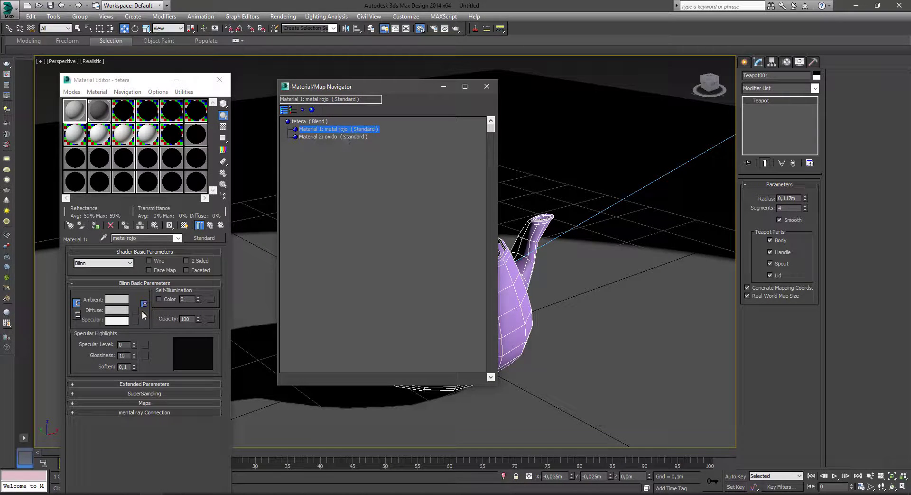
click(136, 312)
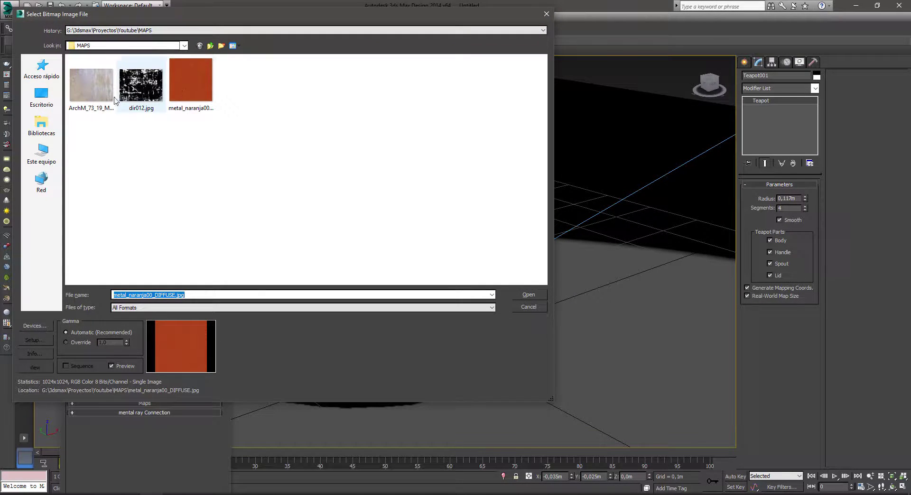
click(192, 98)
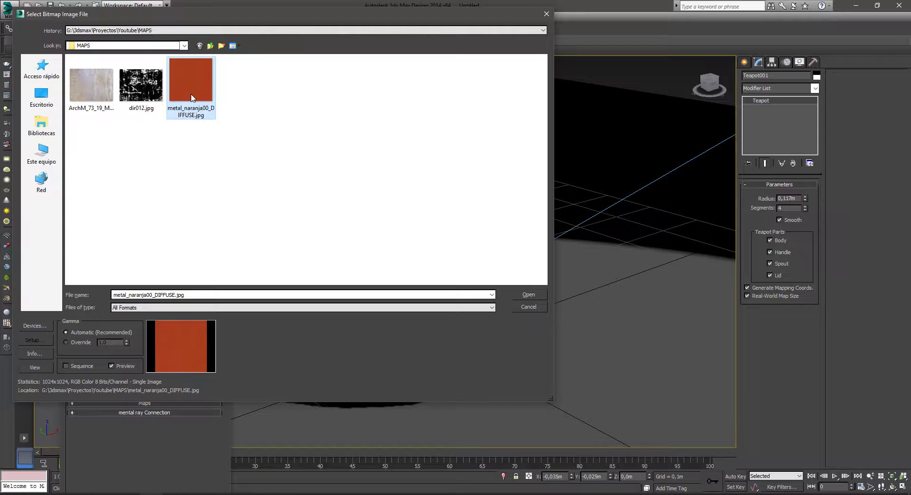
double_click(192, 98)
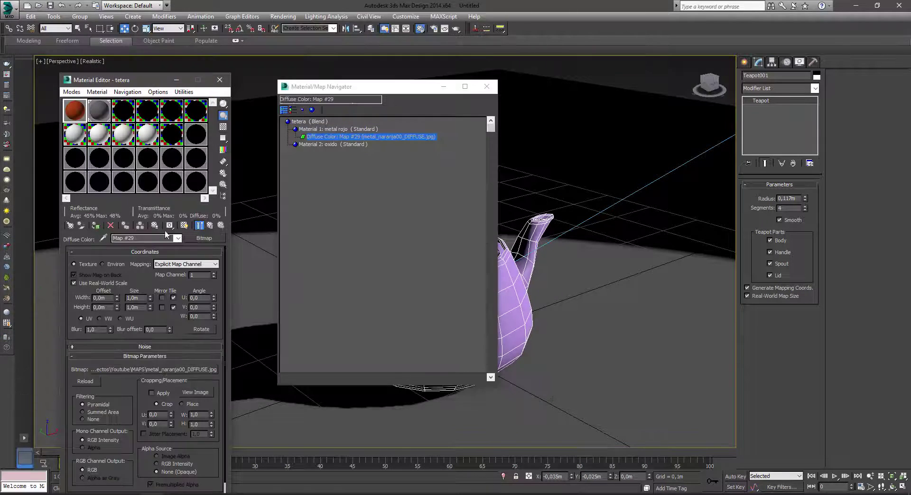
double_click(76, 118)
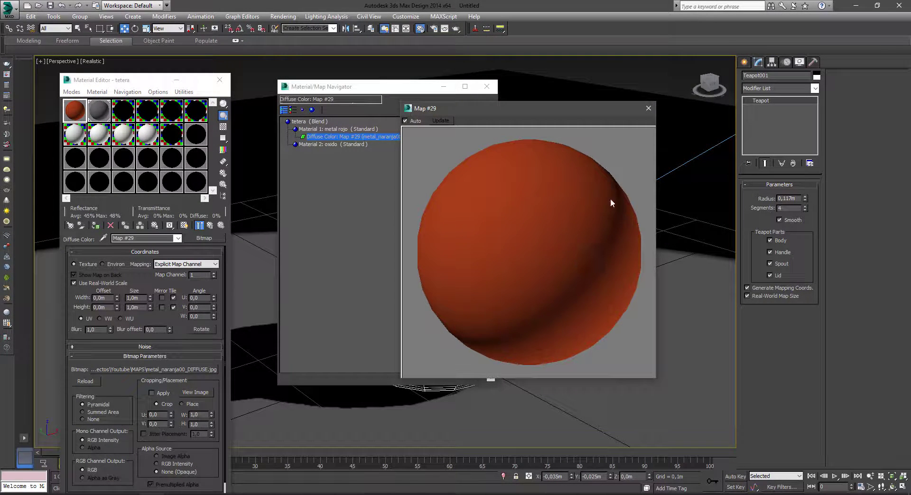
click(648, 108)
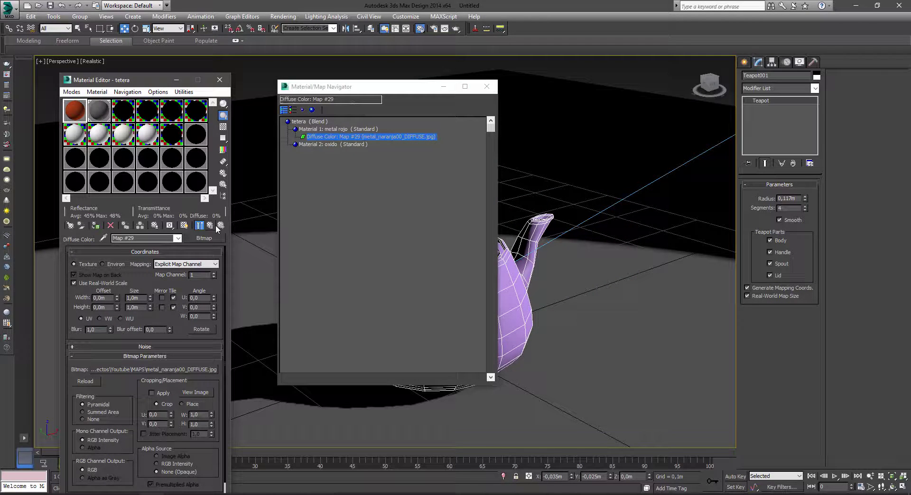
Show the orange metal texture on the teapot in the viewport
click(493, 92)
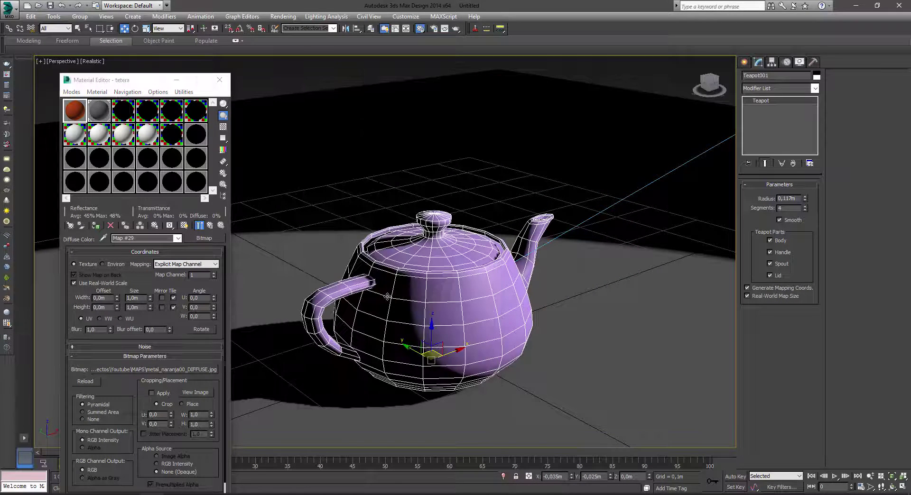
click(485, 266)
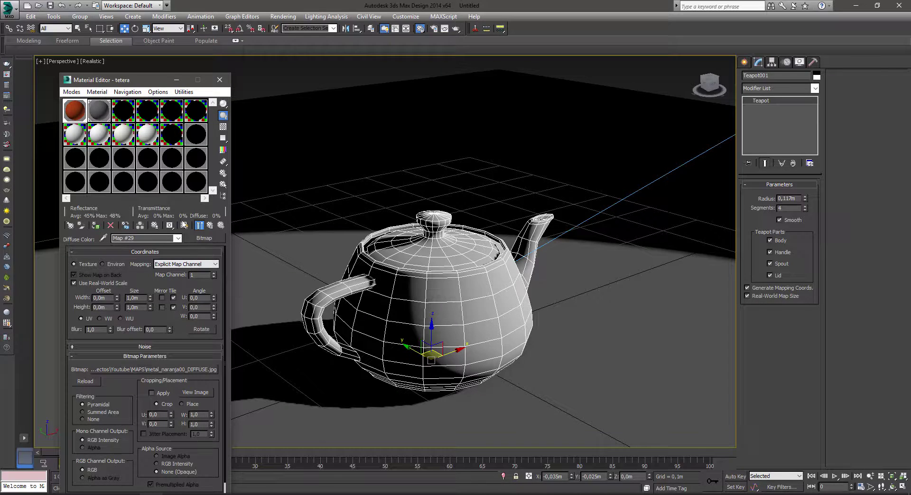
click(184, 225)
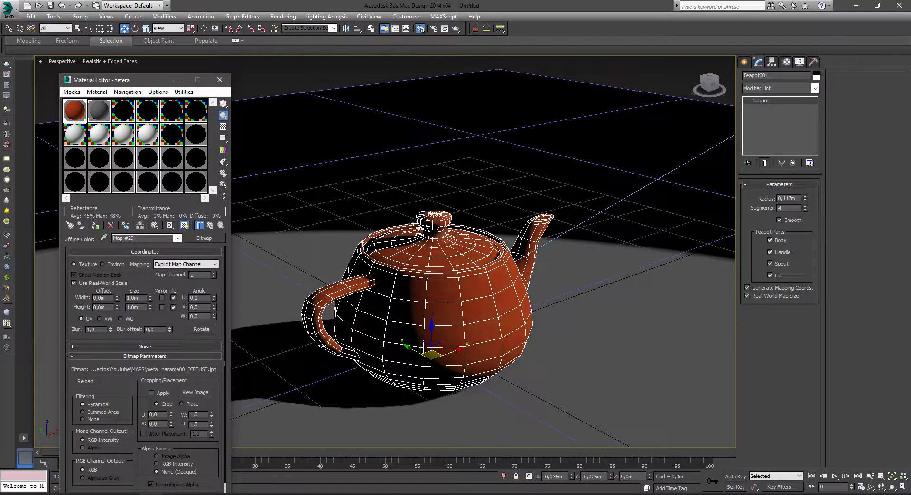
click(351, 91)
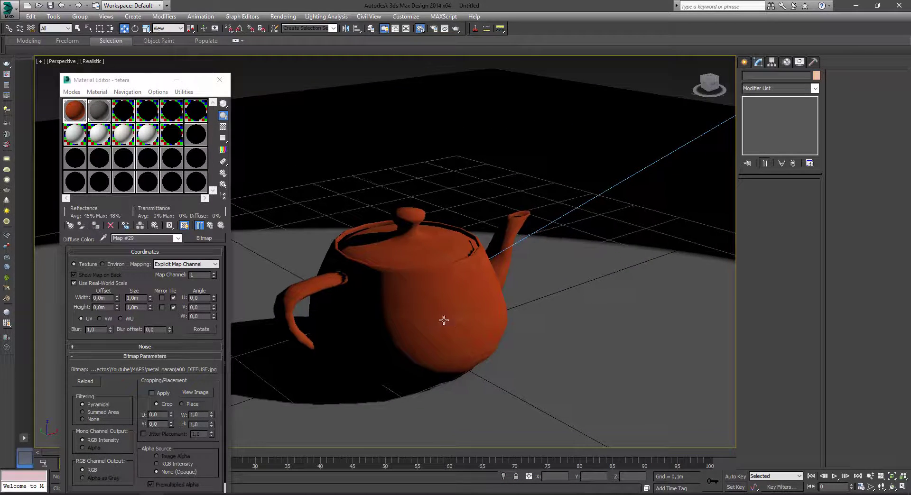
scroll(443, 319, up, 3)
scroll(443, 319, up, 5)
scroll(443, 319, down, 5)
scroll(443, 318, down, 2)
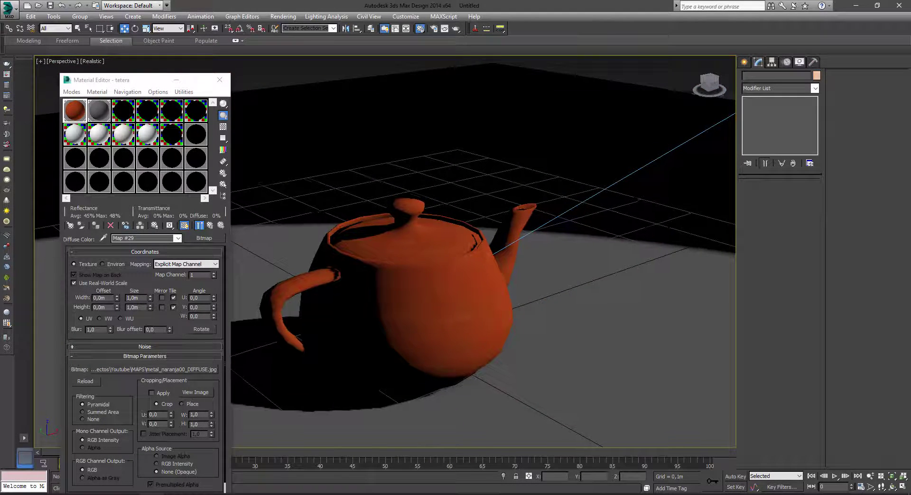
Render a test frame of the orange teapot, then select the directional light
click(455, 30)
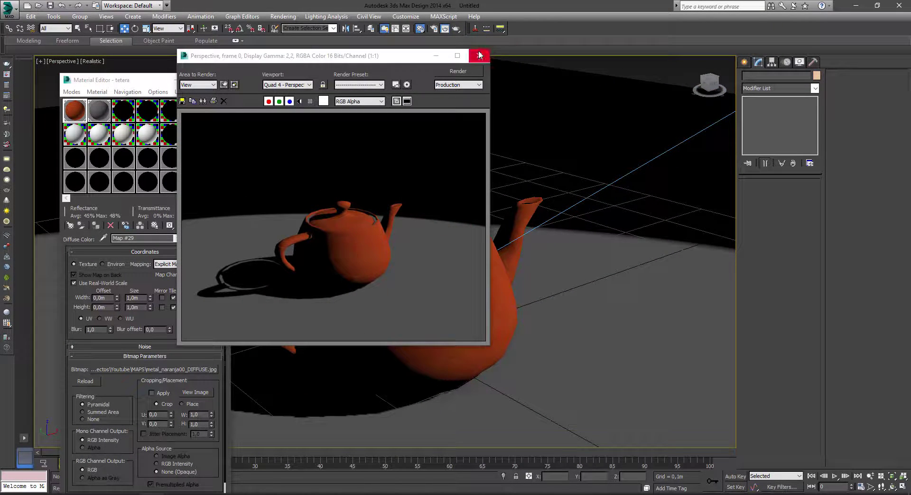
click(479, 55)
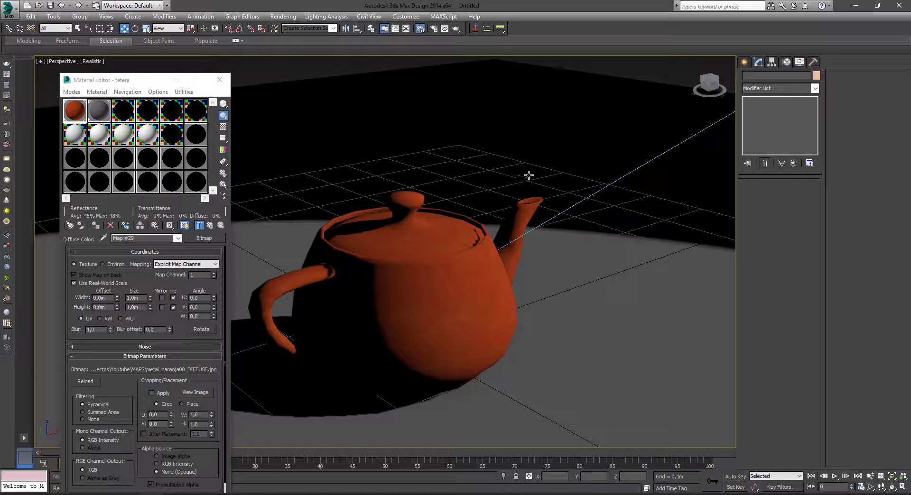
scroll(546, 169, down, 6)
alt+middle_drag(547, 170, 617, 224)
click(590, 202)
Clone the directional light to the teapot's other side with a 0,4 multiplier
shift+drag(617, 224, 380, 282)
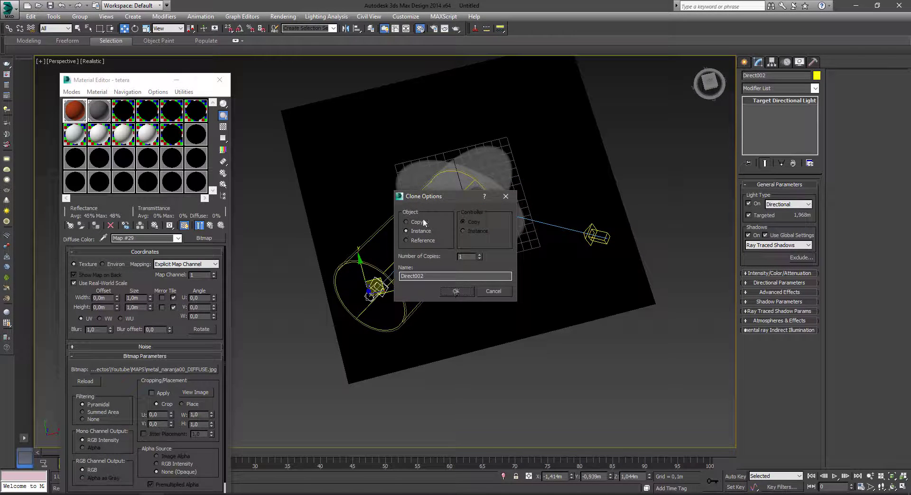
click(456, 292)
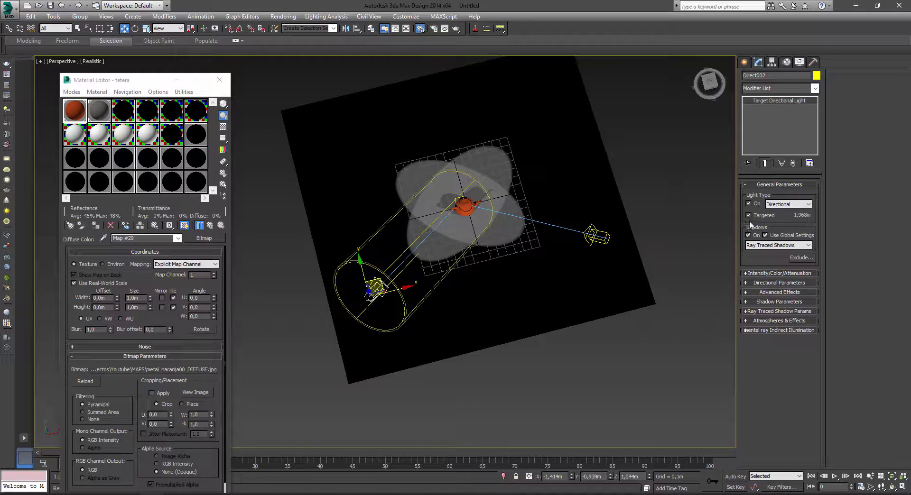
click(779, 275)
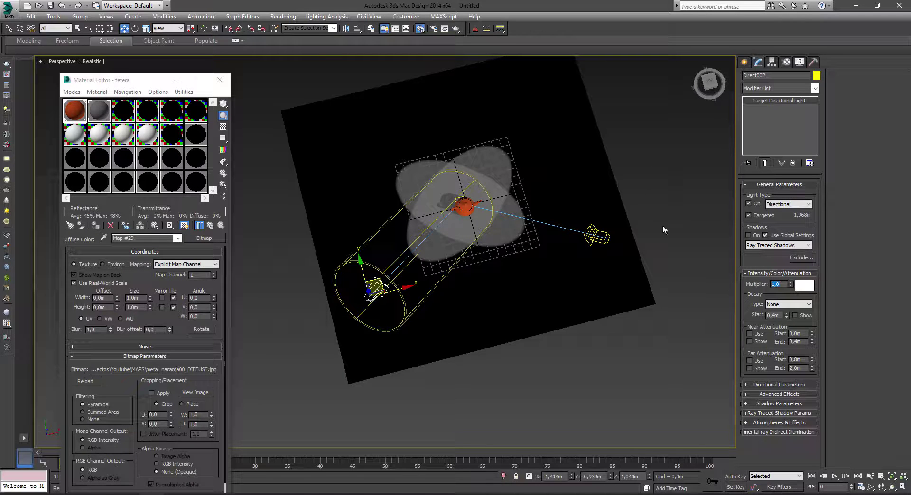
text(0,4)
key(Return)
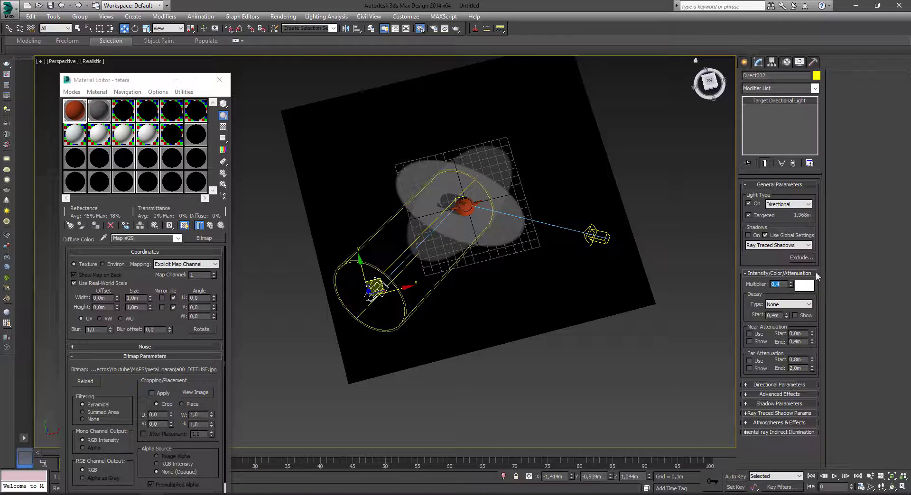
Frame the teapot from higher up and test-render the two-light setup
click(455, 211)
key(z)
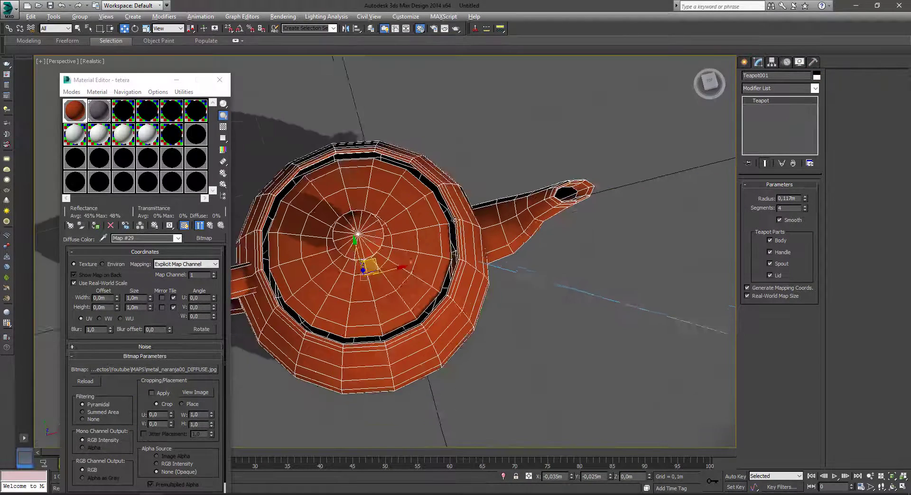
alt+middle_drag(463, 182, 494, 180)
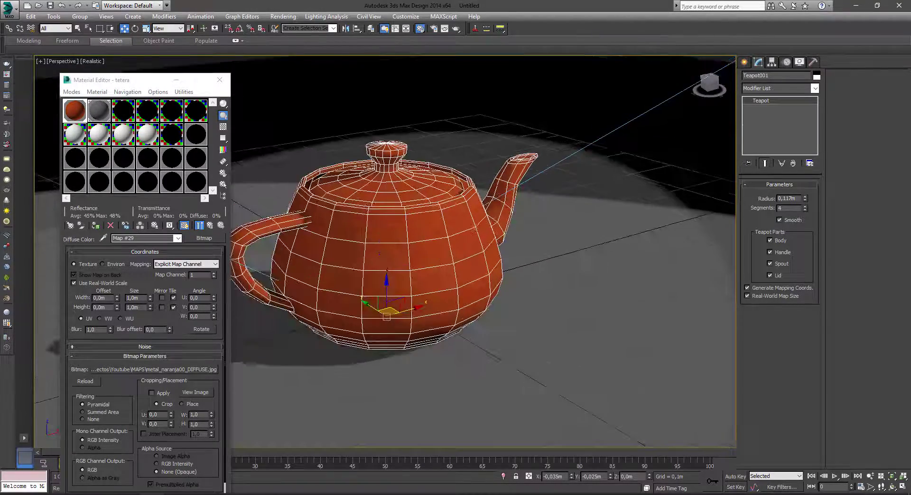
click(456, 29)
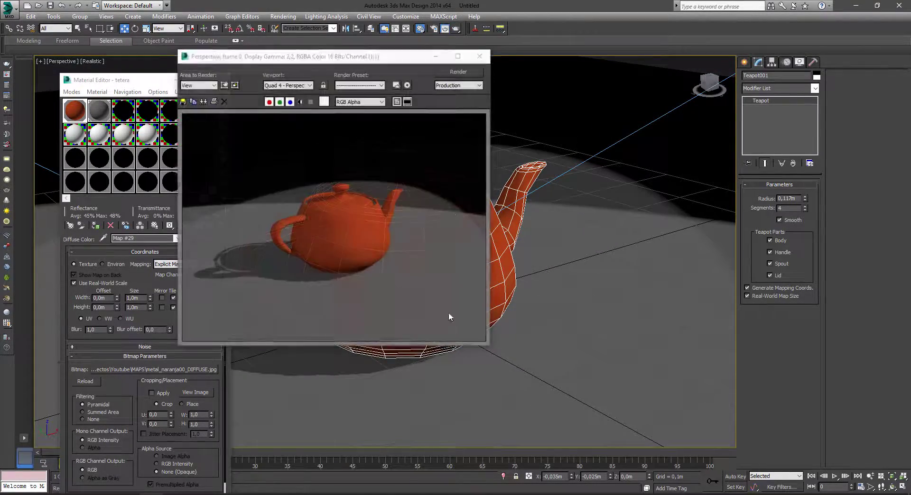
click(481, 58)
Lower the copied light's multiplier to 0,2 and re-render a closer view of the teapot
click(575, 213)
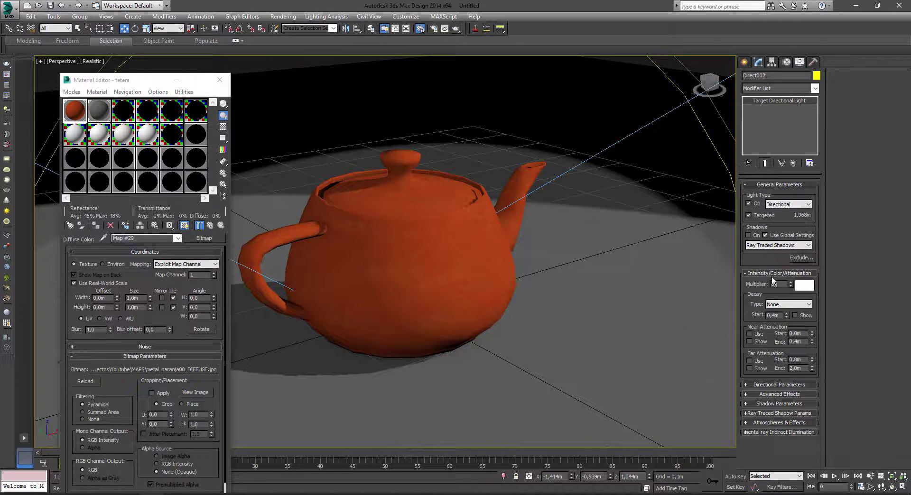
text(0,2)
key(Return)
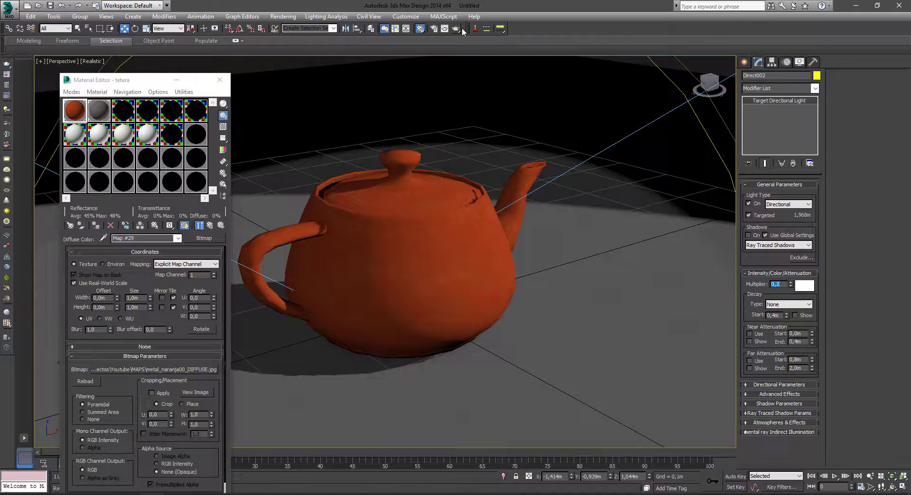
click(457, 29)
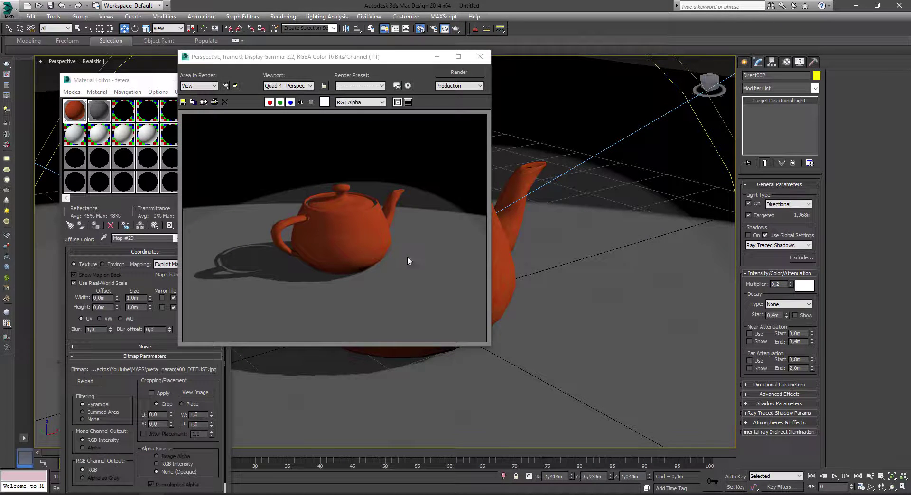
click(480, 56)
scroll(358, 284, up, 5)
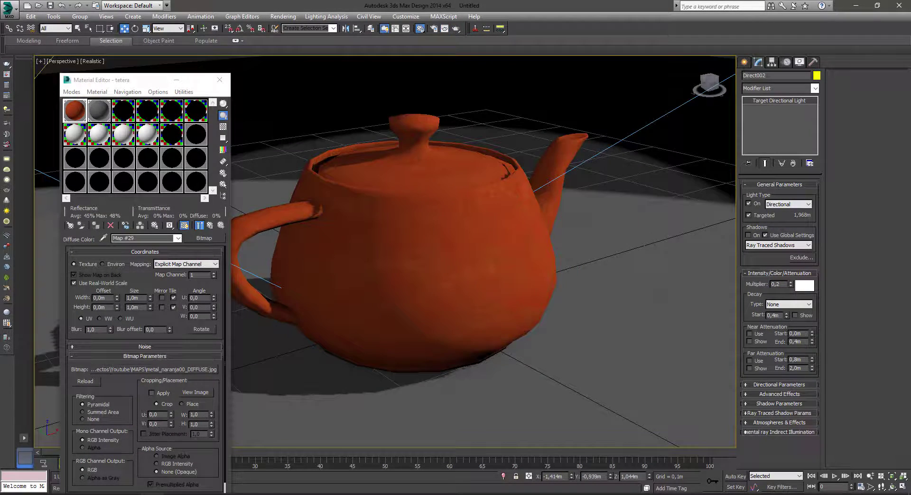
middle_drag(370, 294, 359, 301)
click(457, 29)
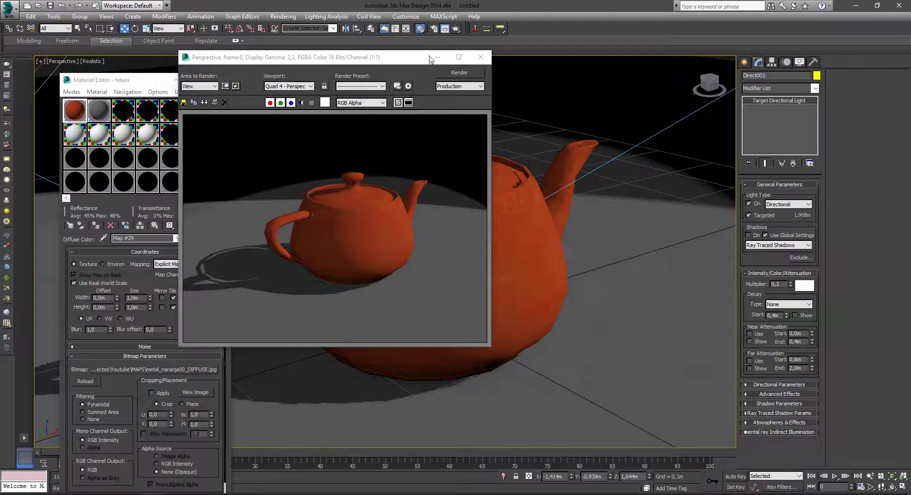
click(480, 58)
Load ArchM_73_19_Metal.jpg as the oxido sub-material's diffuse bitmap
click(210, 226)
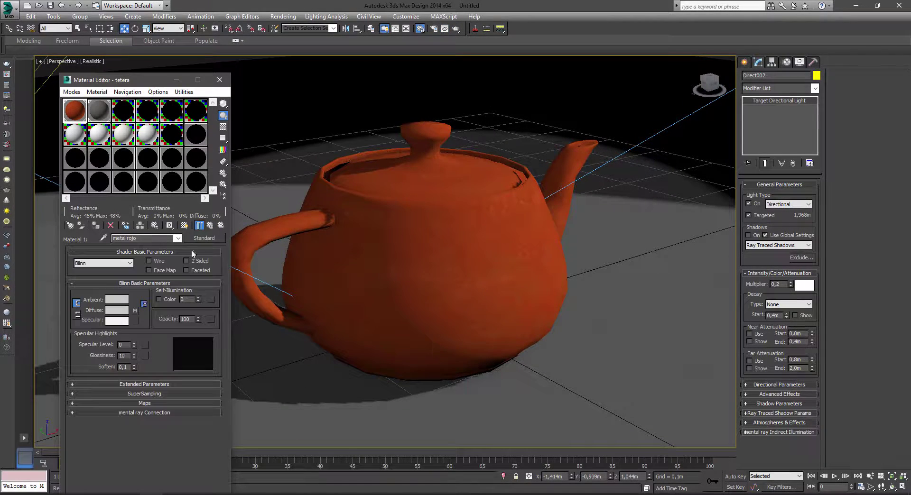
click(210, 226)
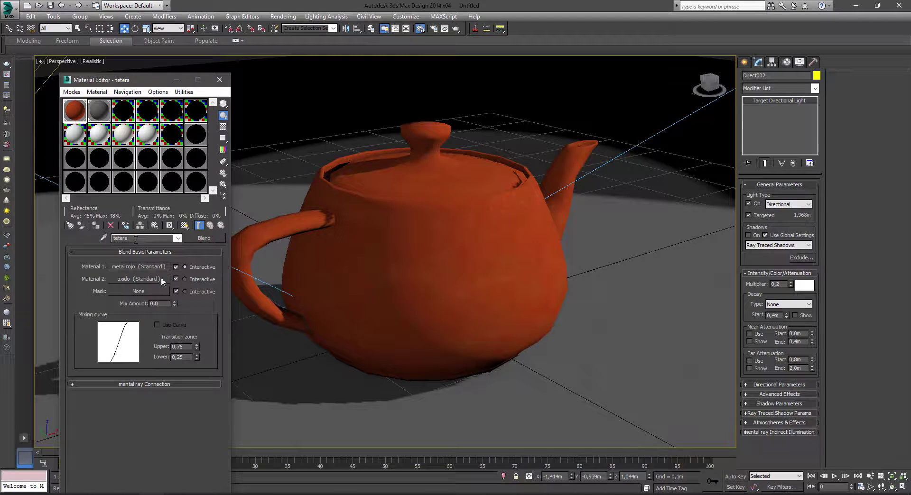
click(222, 199)
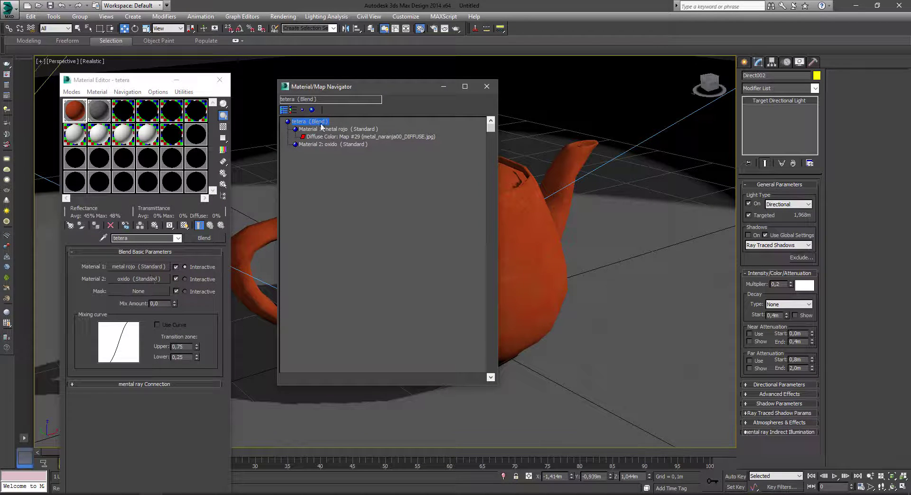
click(316, 144)
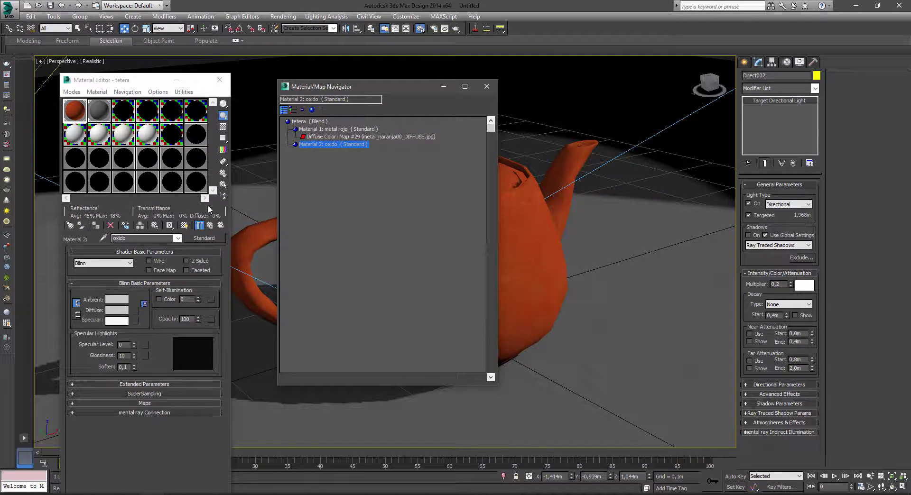
click(210, 226)
click(141, 281)
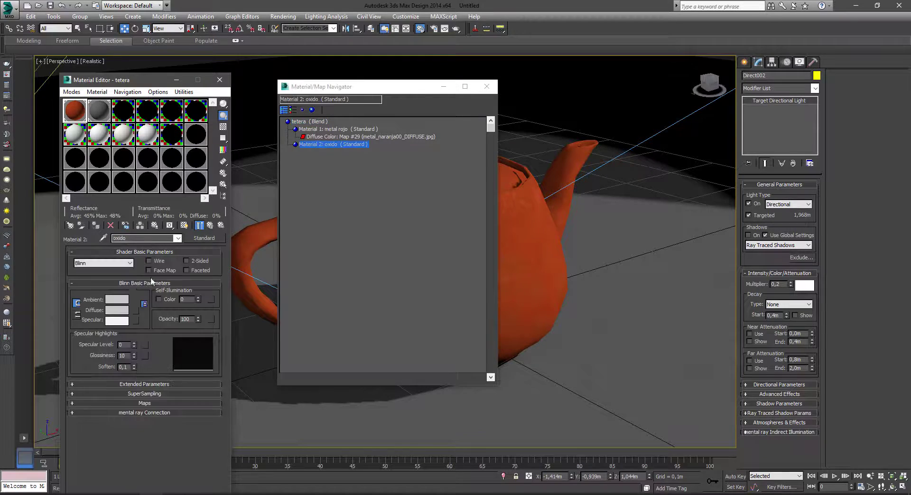
click(136, 311)
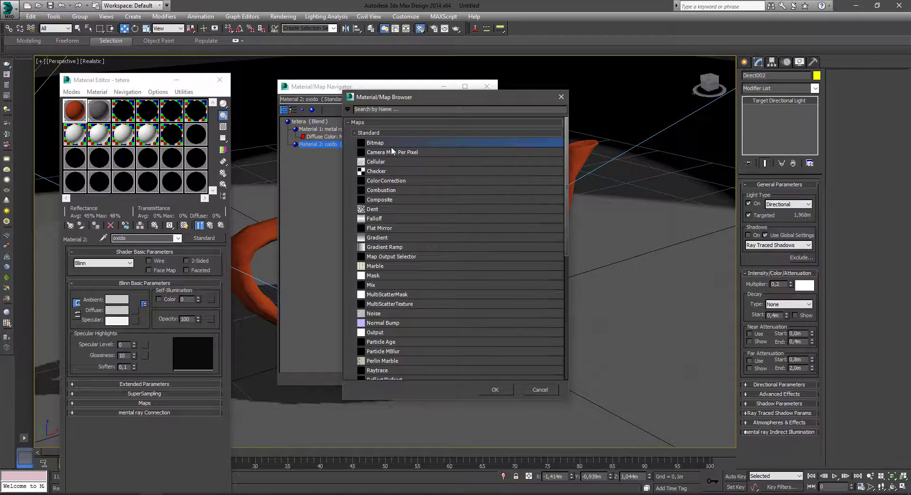
double_click(377, 143)
double_click(106, 98)
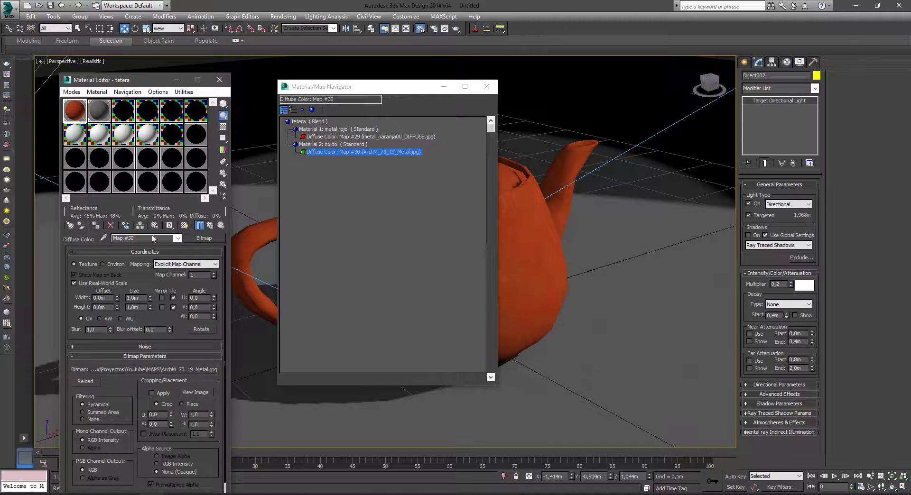
Show the oxido texture in the viewport and inspect the enlarged oxido material preview
click(211, 228)
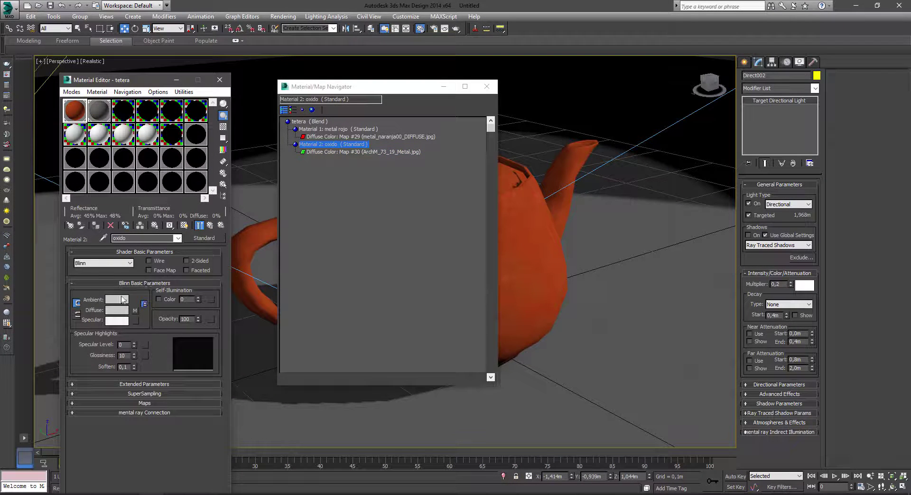
click(211, 227)
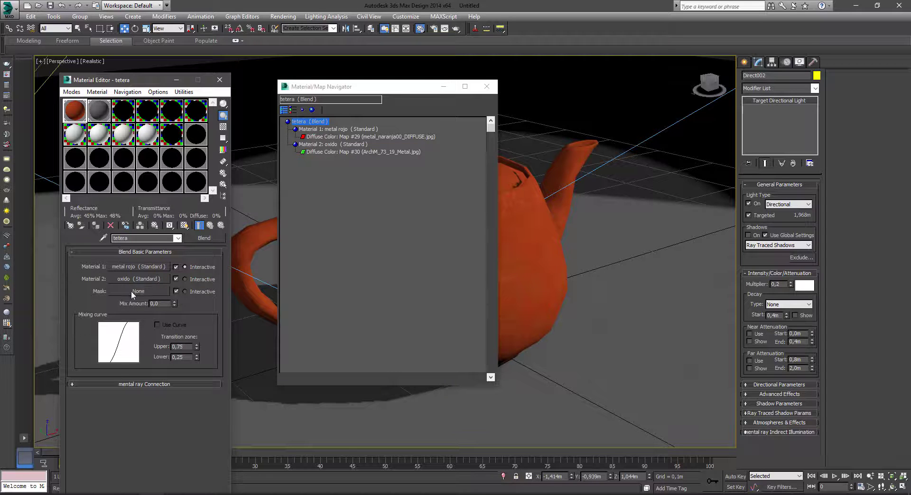
click(147, 279)
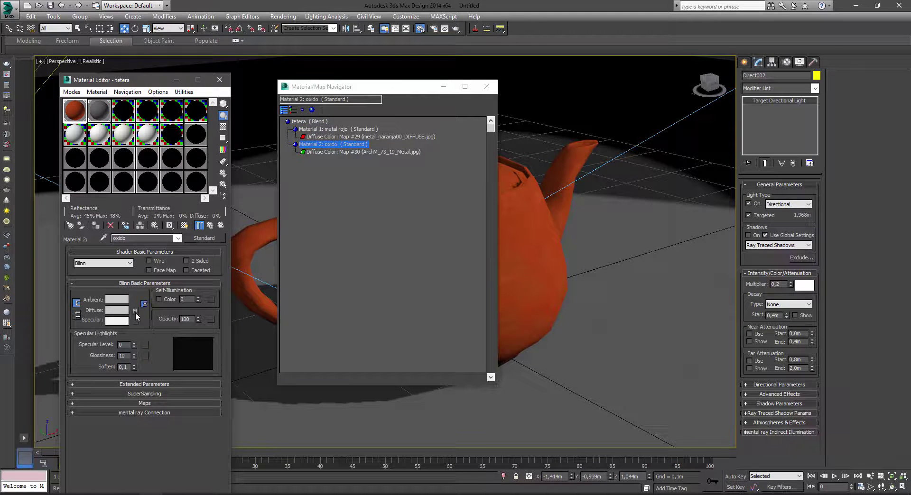
double_click(75, 110)
click(648, 109)
click(219, 224)
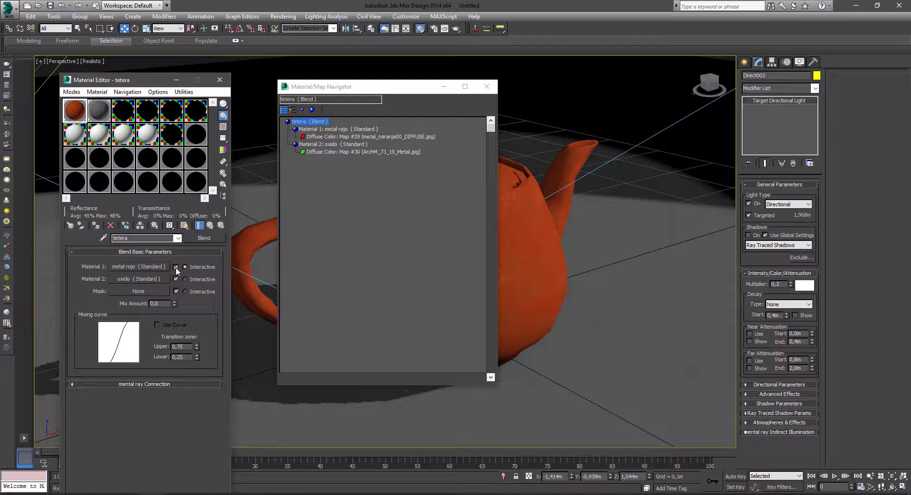
Switch the teapot's interactive preview between Material 1 and Material 2, then render a quick check
click(188, 280)
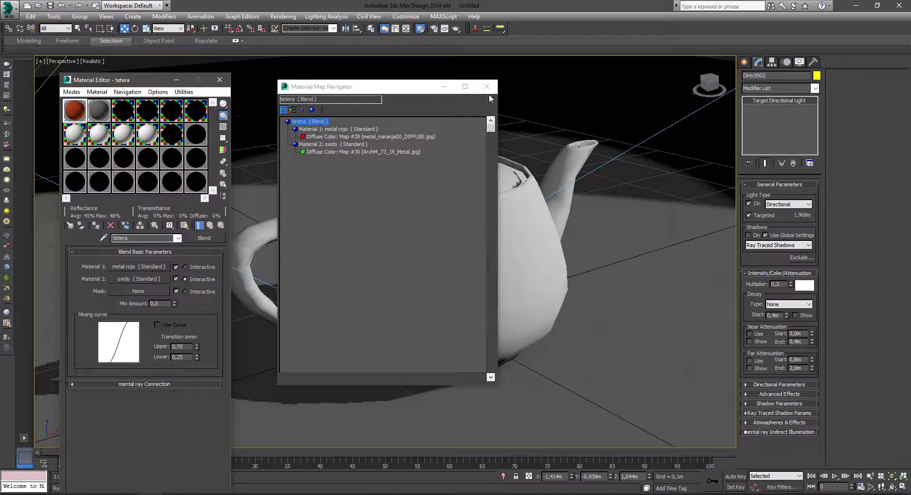
drag(432, 93, 604, 103)
click(184, 267)
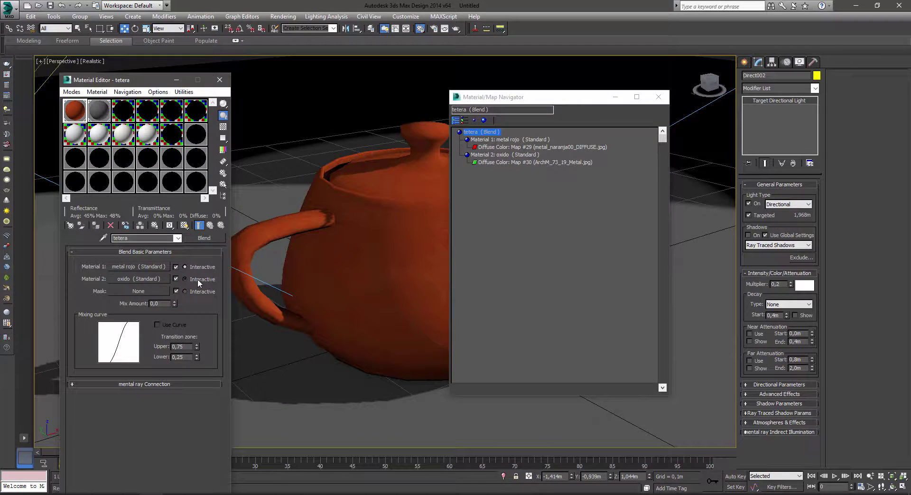
click(198, 279)
drag(536, 95, 653, 93)
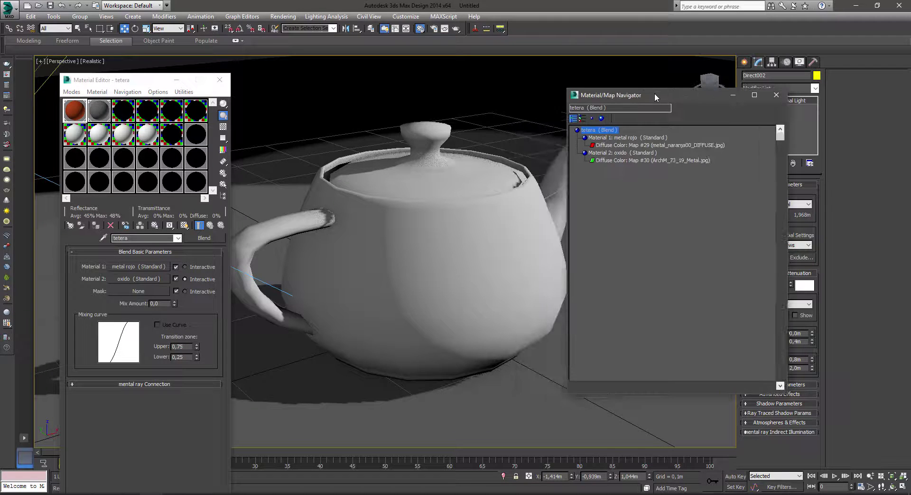
click(456, 29)
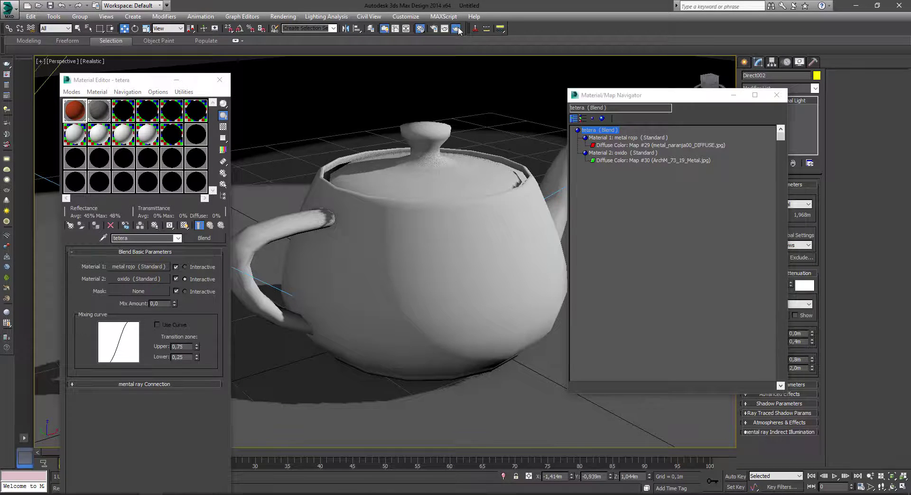
click(488, 53)
Display oxido's diffuse Map #30 rust texture shaded on the teapot
click(176, 279)
click(176, 280)
click(160, 280)
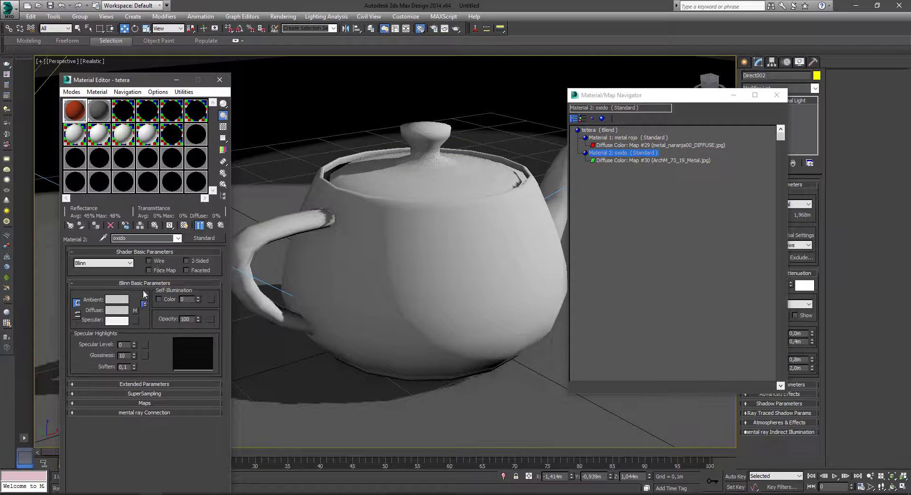
click(136, 307)
click(184, 226)
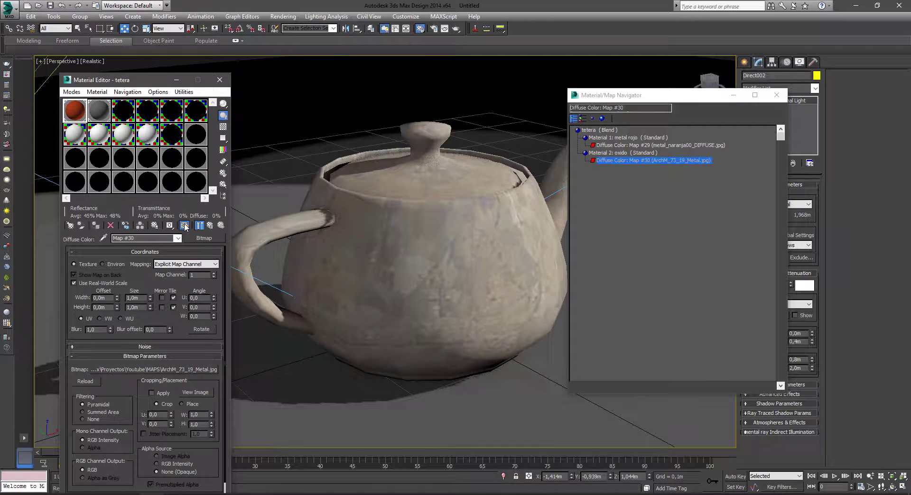
Compare Material 1 and Material 2 on the teapot, then pick a map for the Blend mask
click(210, 226)
click(209, 225)
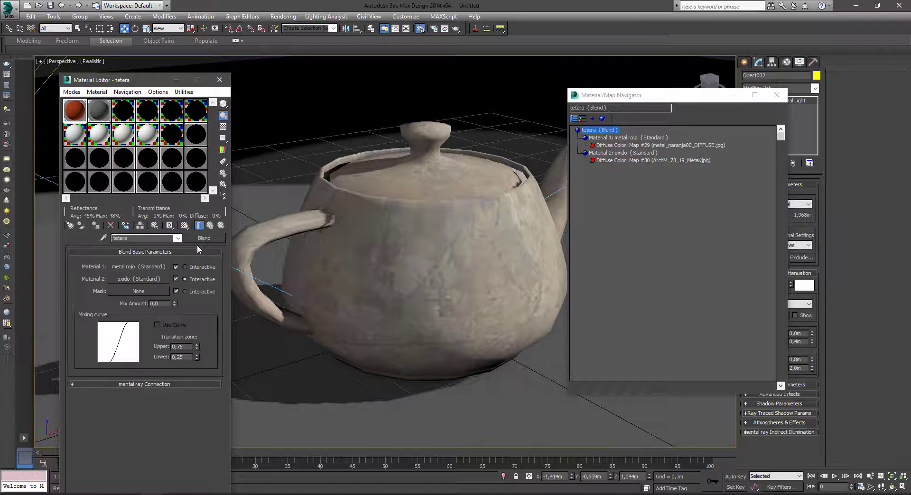
click(195, 278)
click(203, 267)
click(200, 279)
click(155, 291)
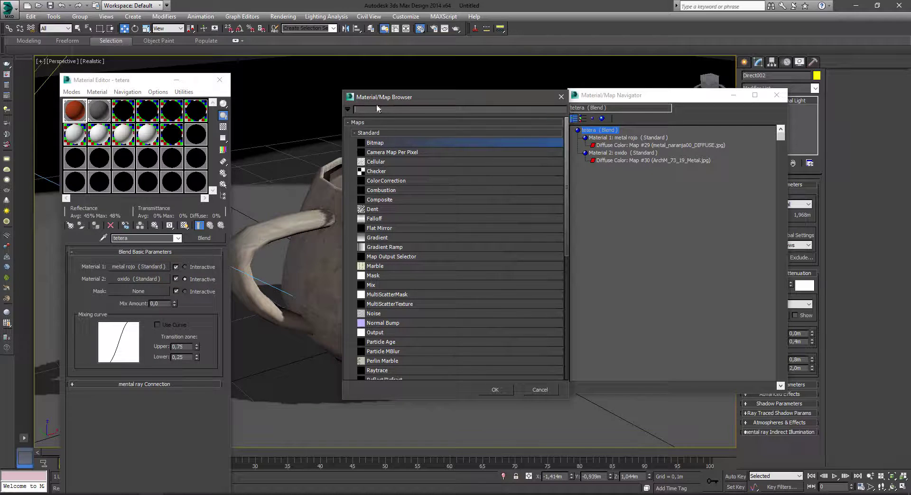
Use dirt012.jpg as the Blend mask at 1,0m width and height, previewed on the teapot
double_click(380, 148)
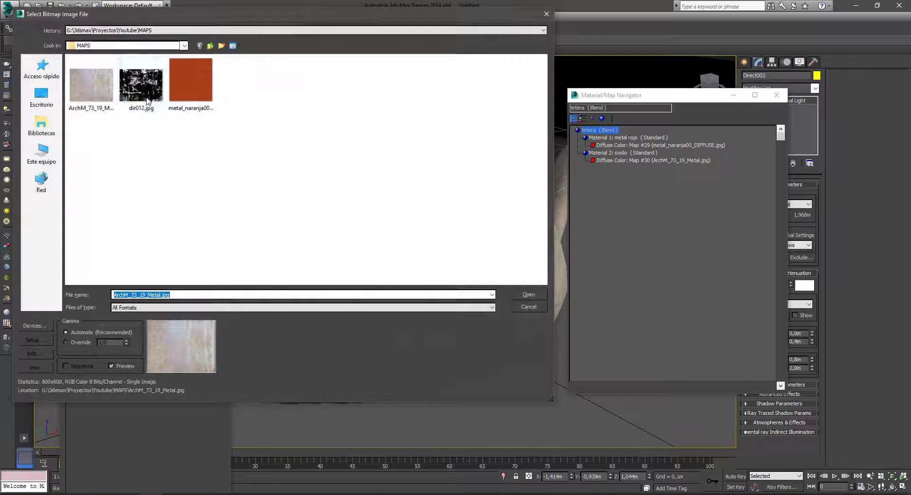
double_click(147, 95)
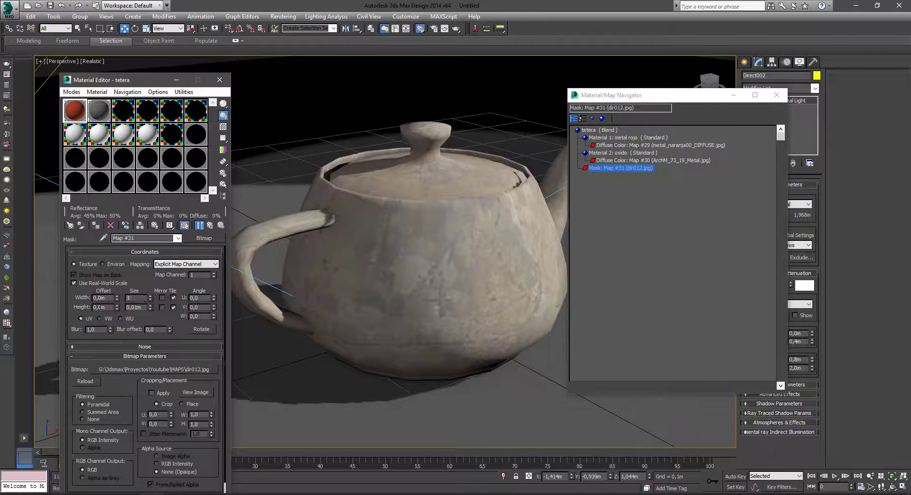
key(Tab)
text(1)
key(Tab)
click(184, 226)
click(210, 226)
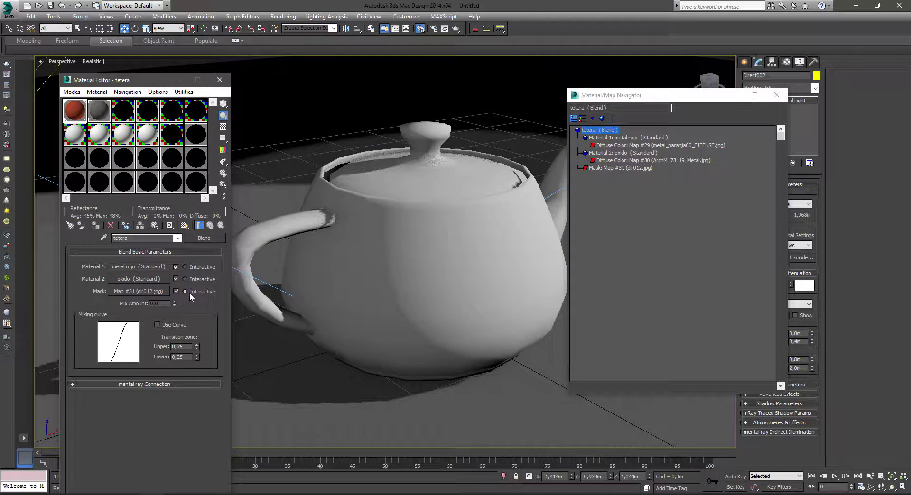
mouse_move(332, 285)
alt+middle_down()
mouse_move(357, 285)
mouse_move(403, 262)
alt+middle_up()
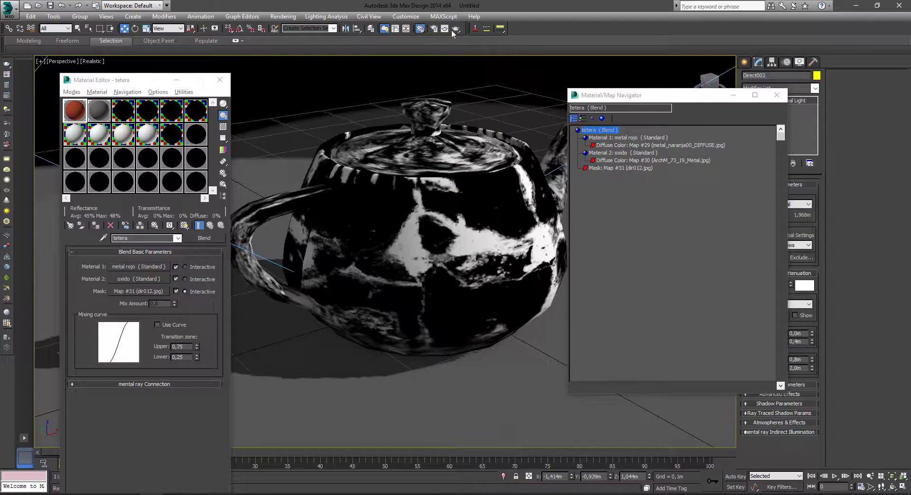
Production-render the teapot with the Blend material, then close the render and select the teapot
click(454, 29)
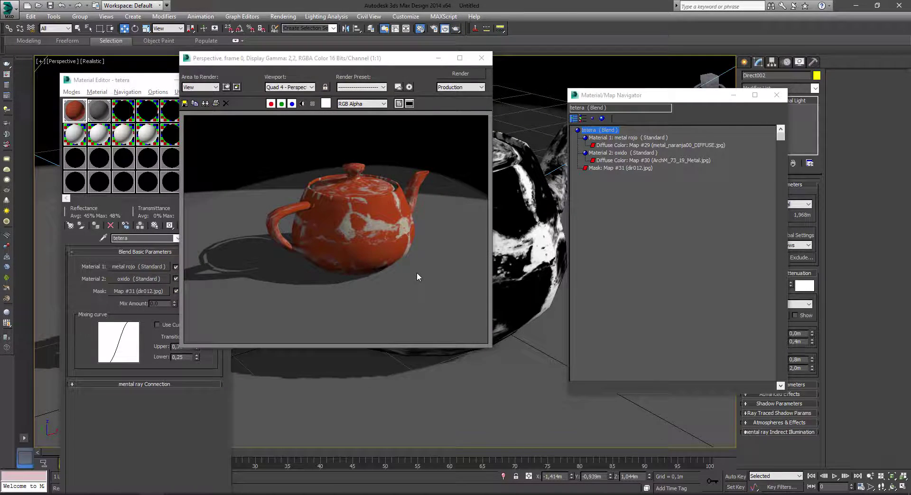
drag(398, 60, 759, 70)
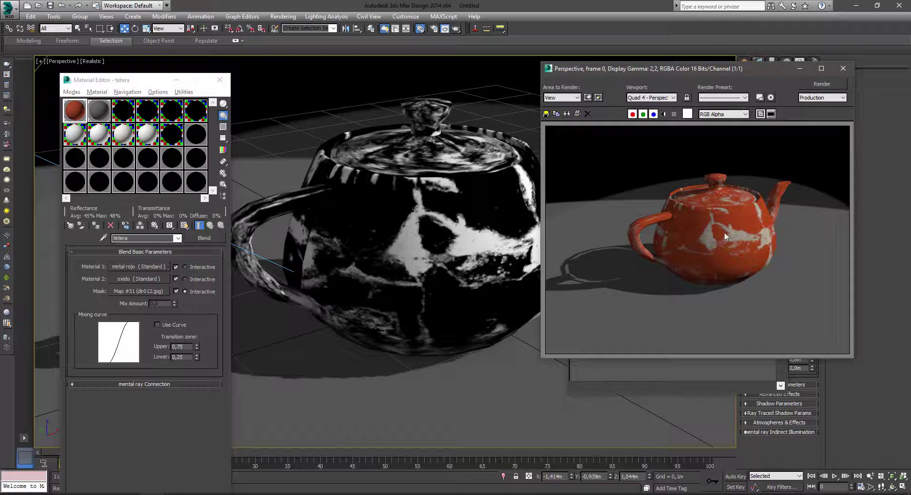
click(162, 278)
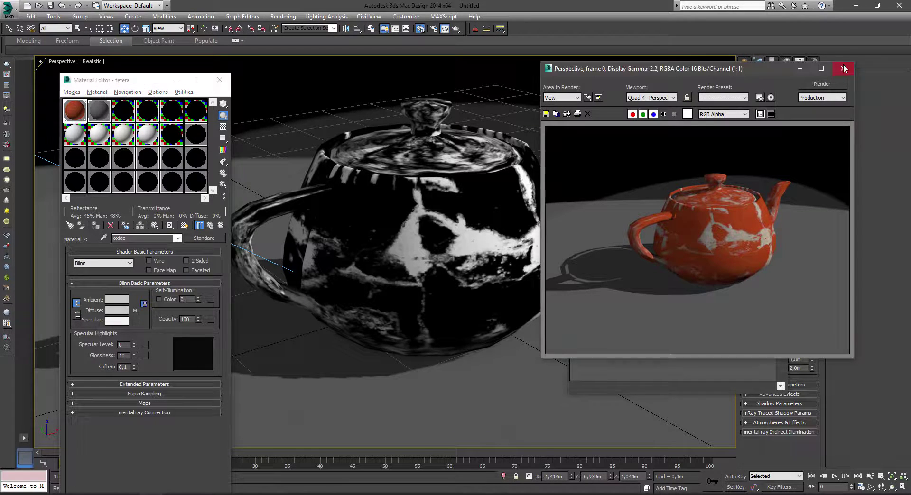
click(842, 69)
click(419, 249)
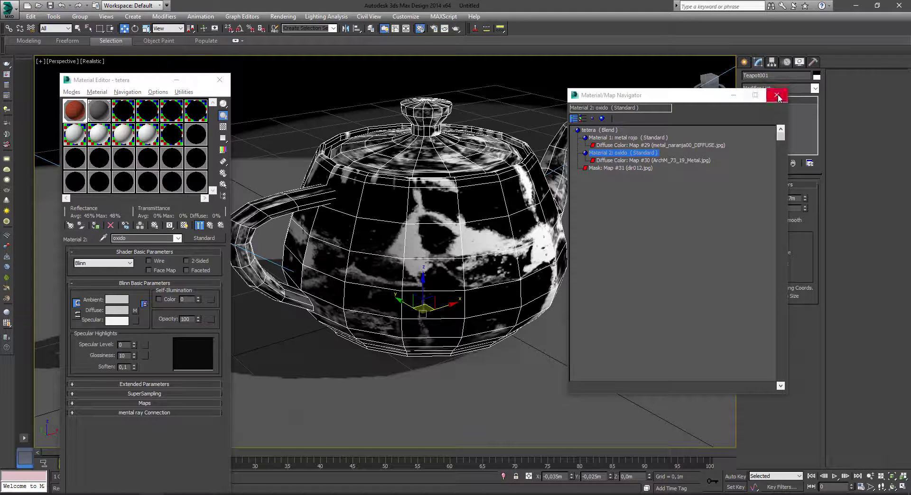
Close the Material/Map Navigator and show oxido's rust texture on the teapot instead of the mask
key(z)
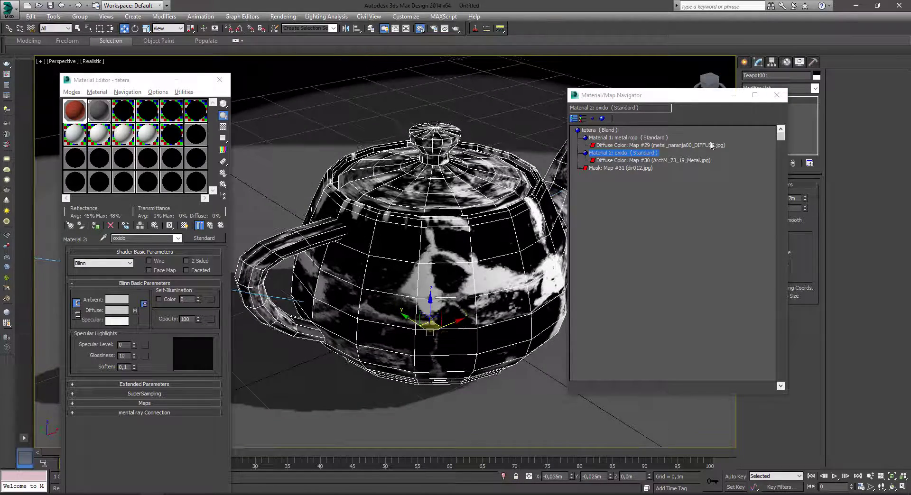
click(771, 103)
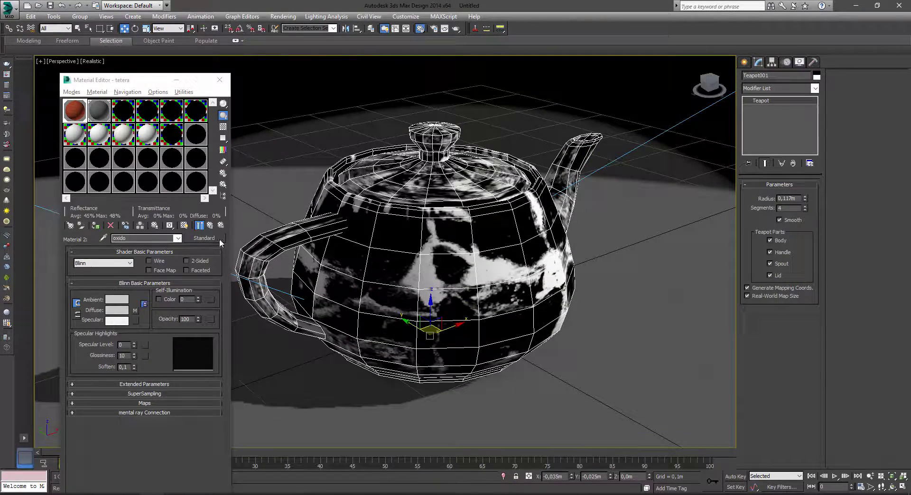
click(210, 226)
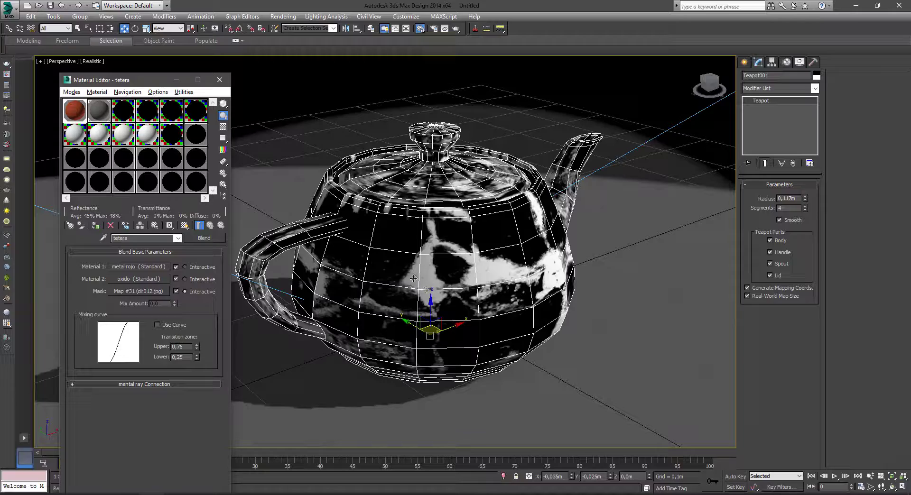
scroll(413, 281, up, 3)
click(185, 279)
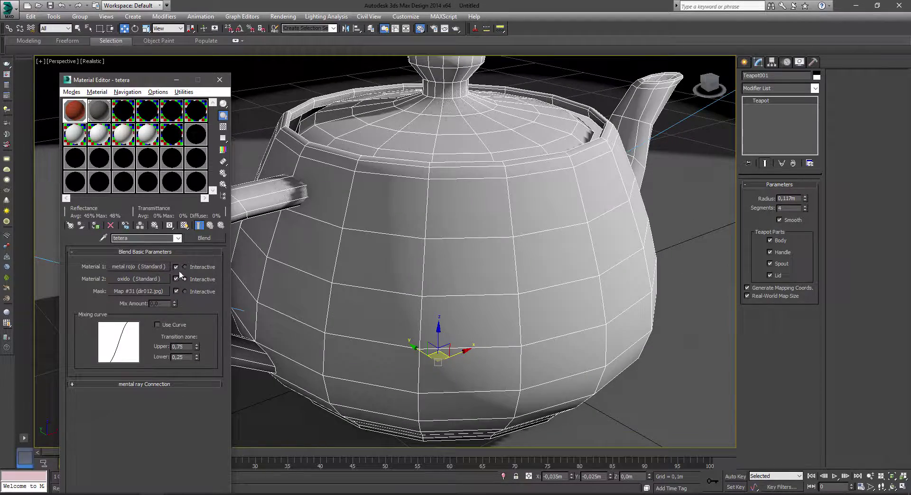
click(156, 280)
click(185, 225)
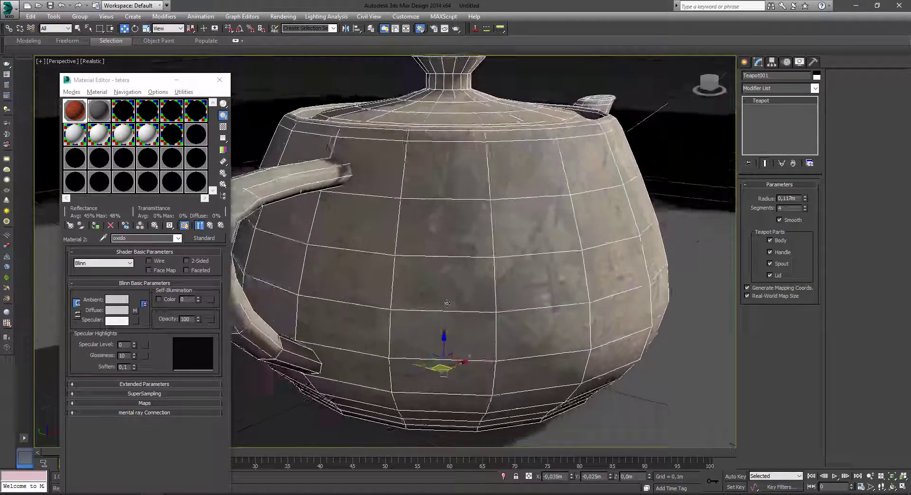
Add a UVW Map modifier to the teapot with Box mapping
alt+middle_drag(408, 309, 423, 310)
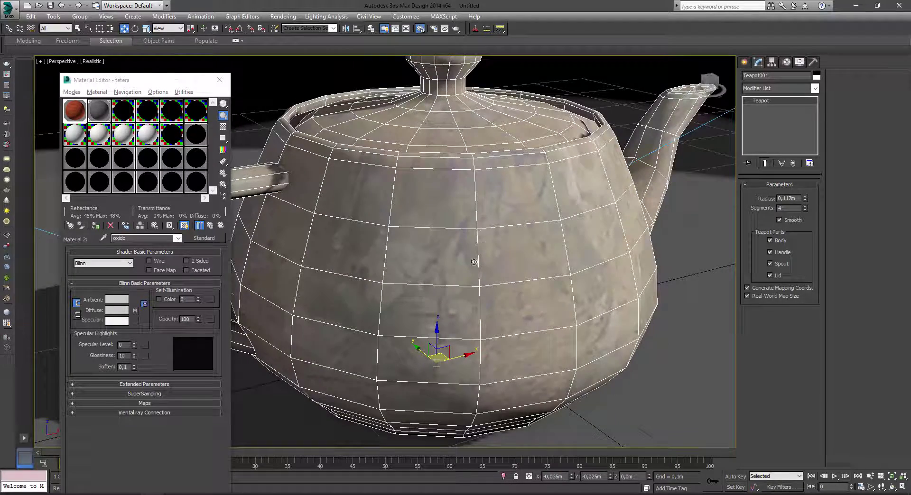
scroll(441, 266, down, 3)
click(771, 88)
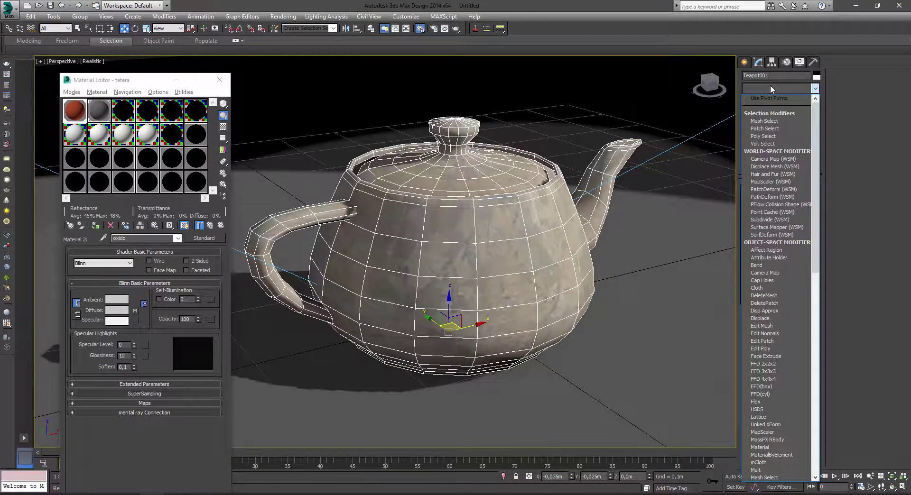
text(uvw)
key(Return)
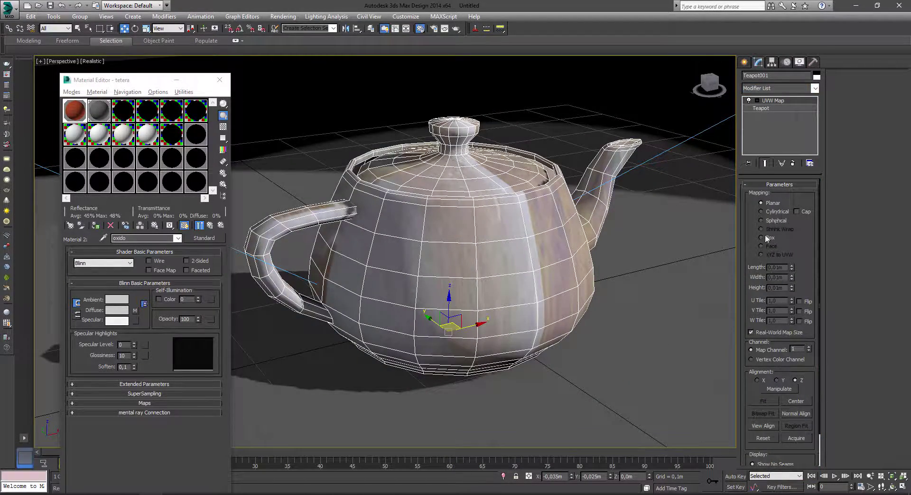
click(762, 238)
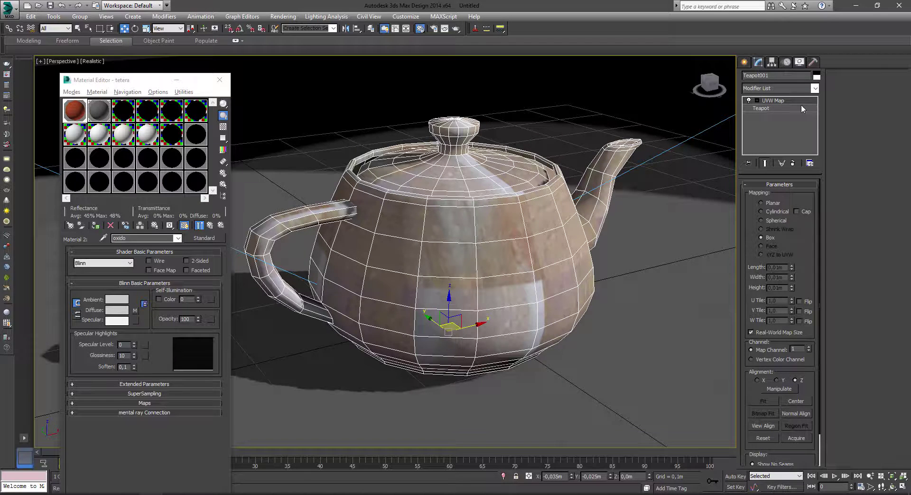
Delete the UVW Map modifier from the teapot's stack
right_click(783, 102)
click(805, 118)
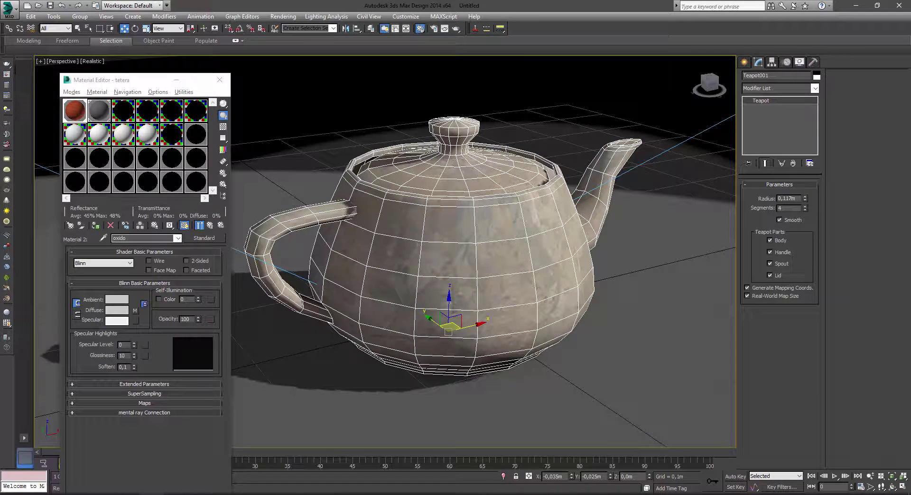
click(135, 310)
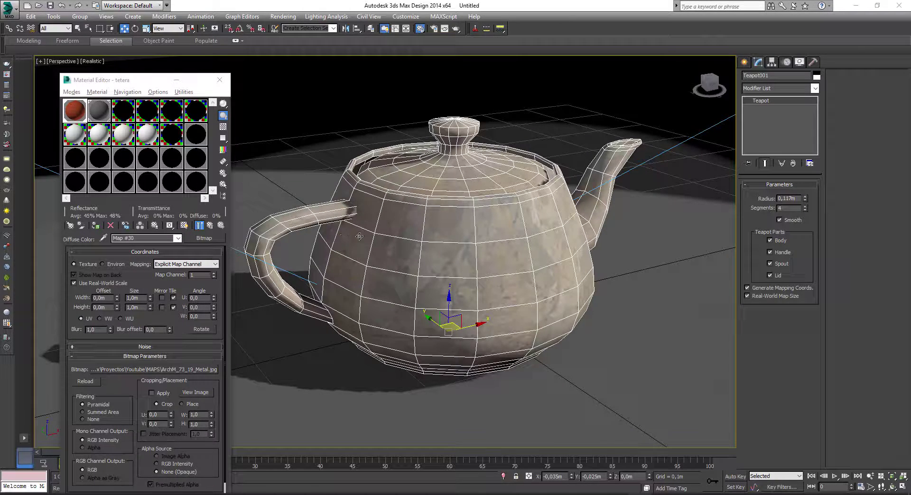
alt+middle_drag(367, 288, 377, 287)
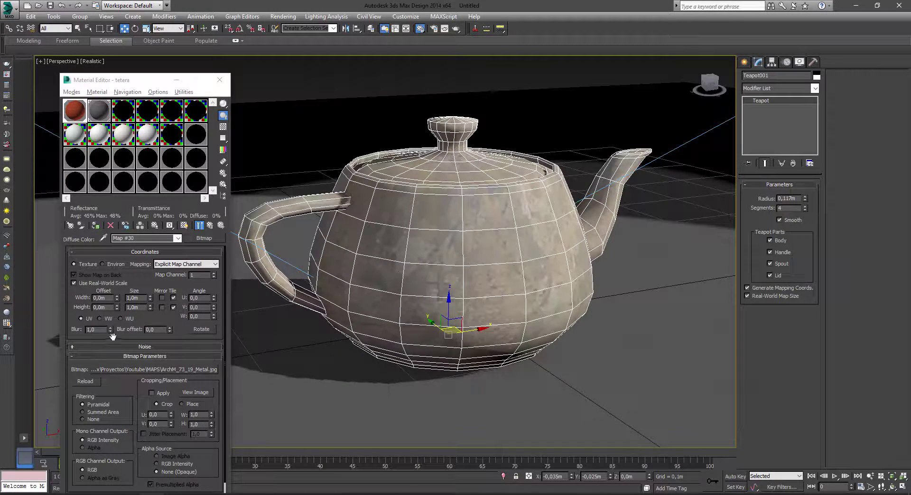
Bring up metal rojo's diffuse bitmap Map #29 settings
double_click(209, 226)
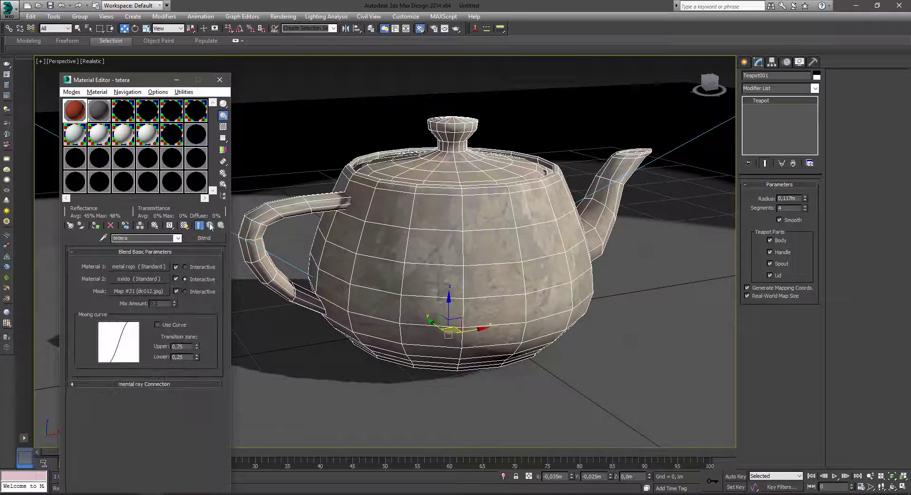
click(155, 267)
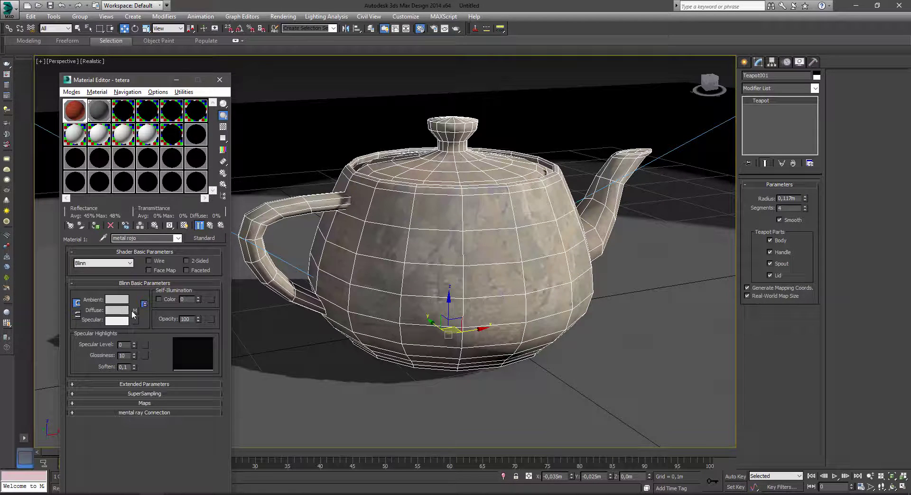
click(133, 310)
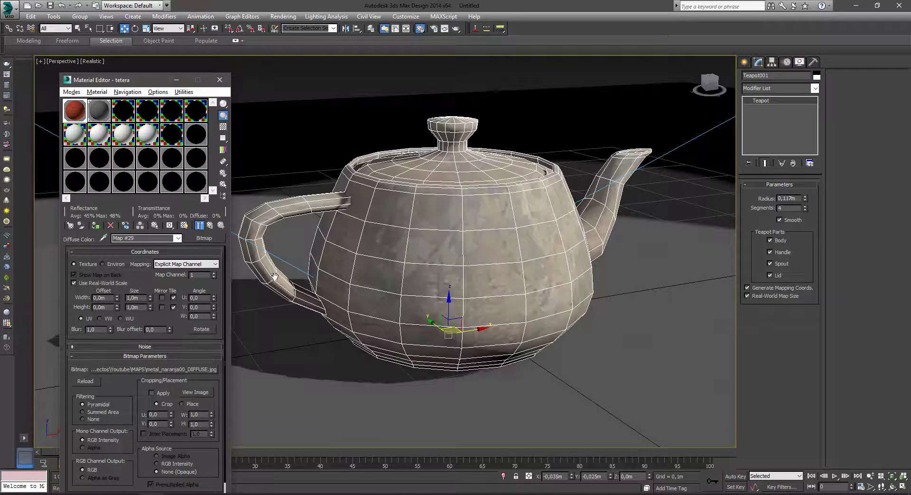
click(785, 89)
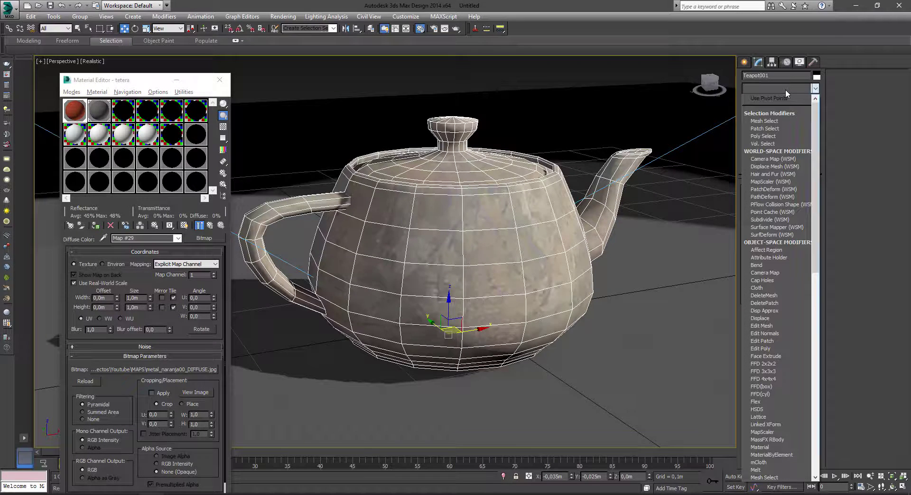
Add a UVW Map modifier and set metal rojo's Map #29 to 2,0m width and height, shown on the teapot
scroll(785, 89, down, 5)
key(Return)
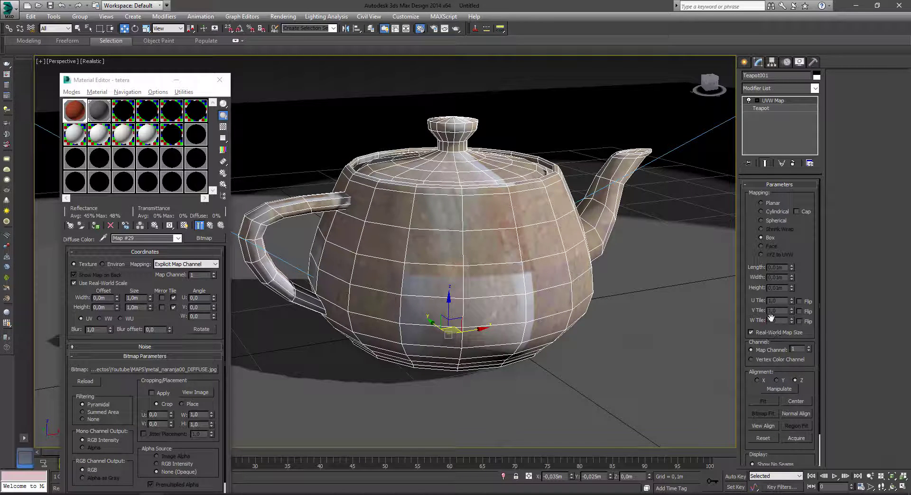
click(156, 300)
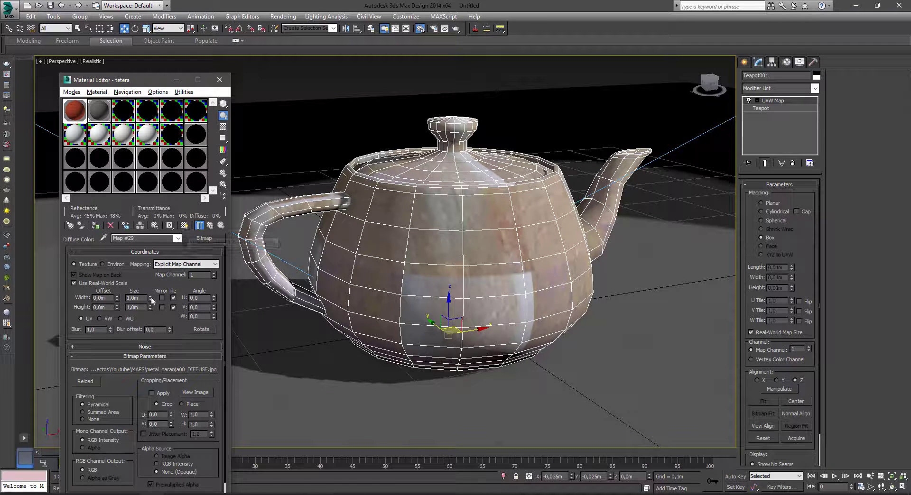
double_click(136, 298)
text(2)
key(Tab)
text(2)
key(Return)
click(183, 225)
Open the oxido sub-material's diffuse bitmap Map #30
click(209, 225)
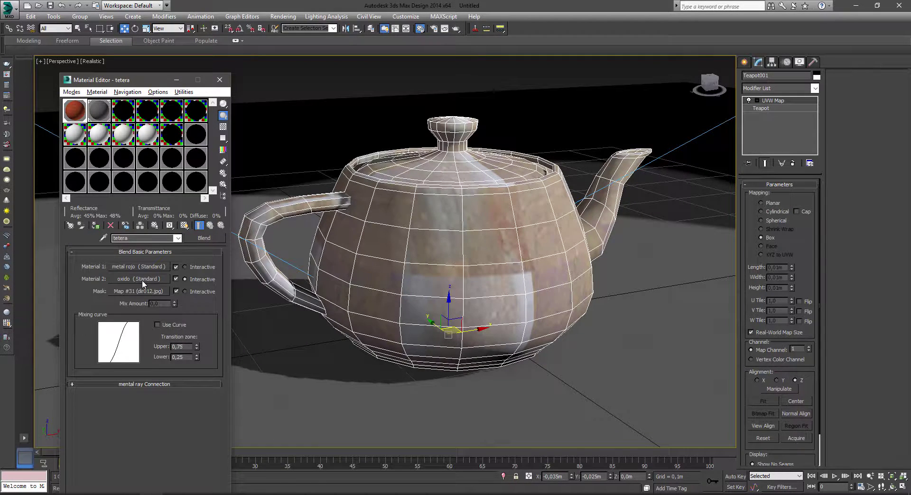
click(138, 279)
click(135, 310)
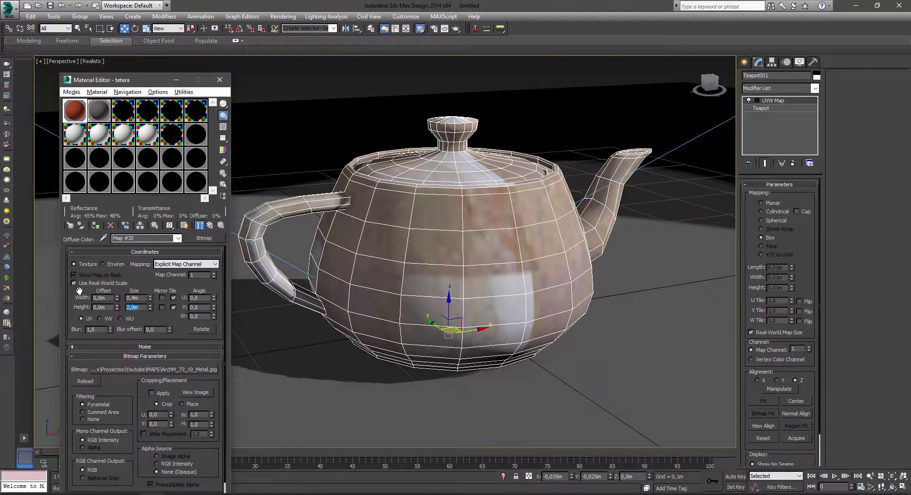
Move the UVW Map gizmo up toward the lid knob and switch its mapping to Spherical
alt+middle_drag(392, 290, 724, 137)
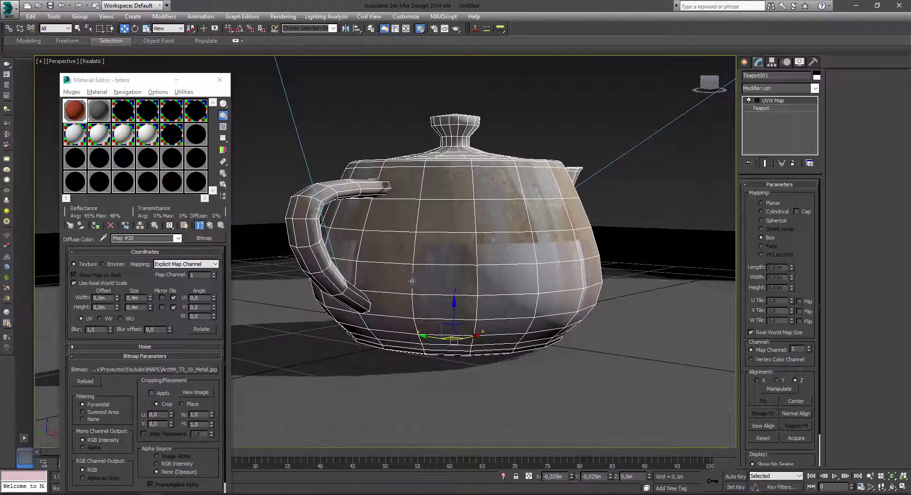
click(773, 101)
alt+middle_drag(506, 246, 466, 152)
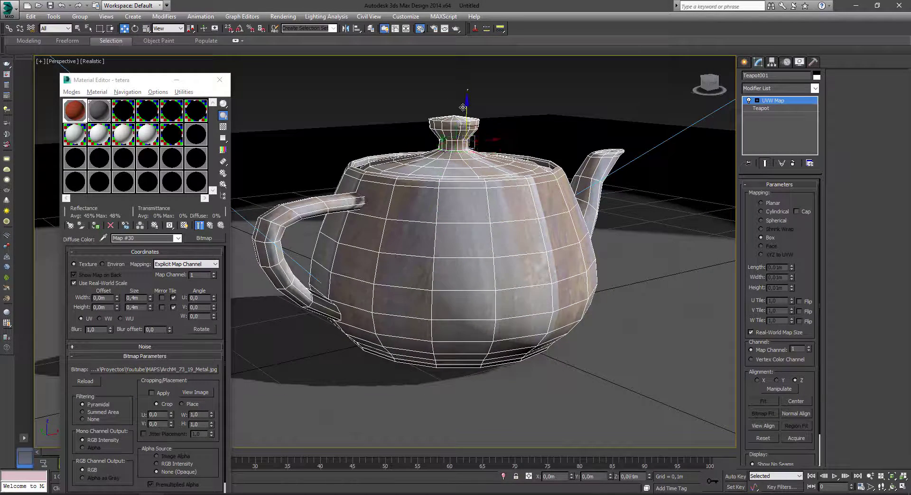
drag(466, 153, 467, 99)
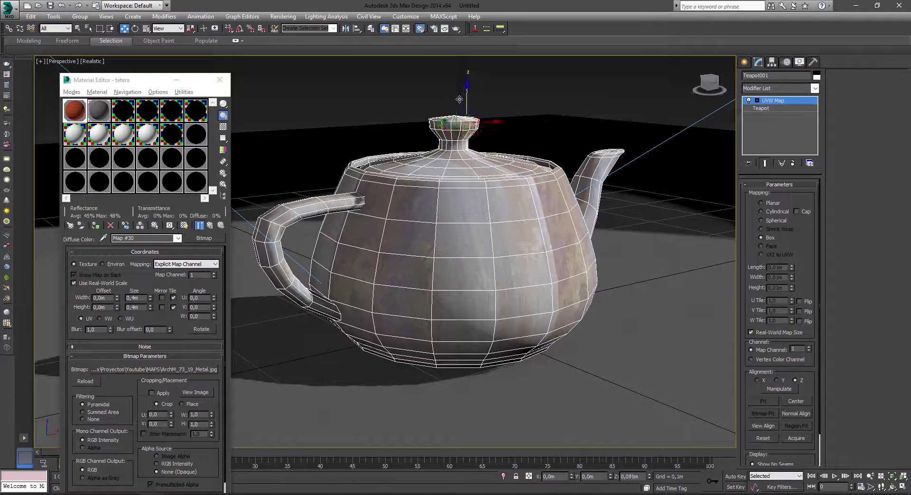
click(770, 221)
mouse_move(561, 265)
alt+middle_down()
mouse_move(557, 292)
mouse_move(465, 276)
mouse_move(617, 199)
mouse_move(521, 203)
mouse_move(597, 201)
alt+middle_up()
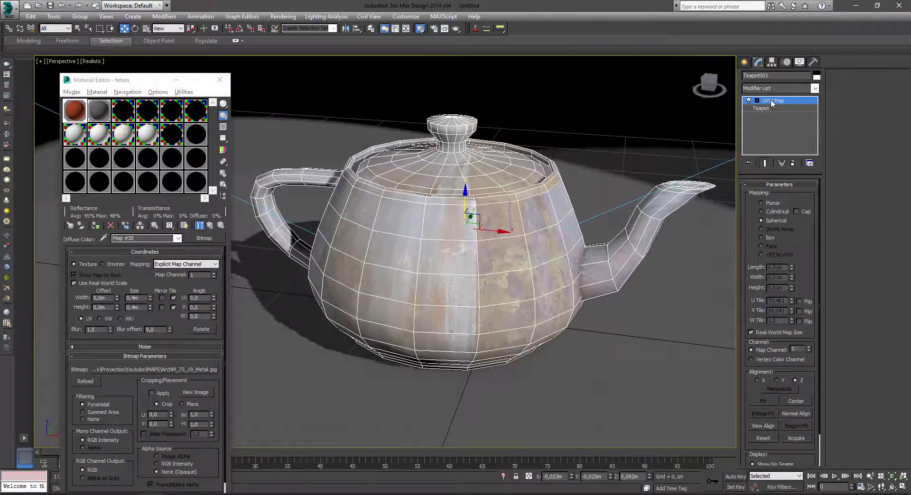
mouse_move(522, 214)
alt+middle_down()
mouse_move(427, 270)
mouse_move(456, 266)
alt+middle_up()
scroll(427, 270, up, 2)
scroll(456, 266, up, 2)
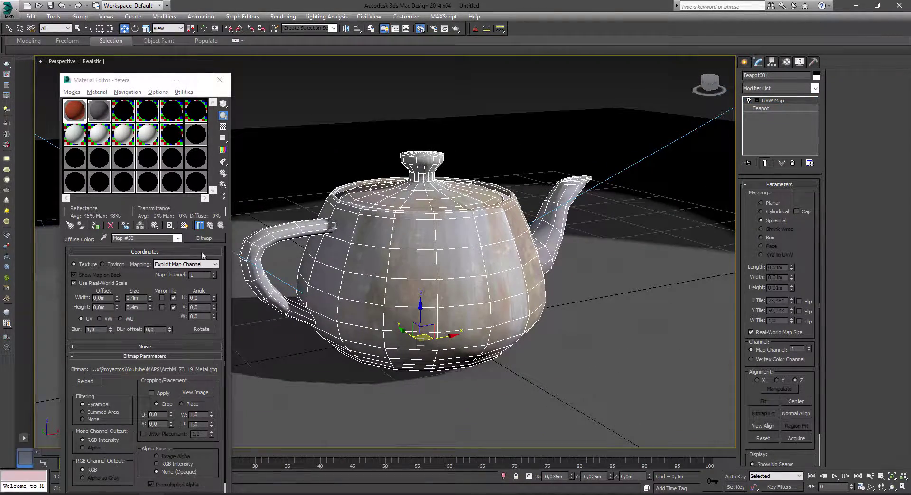
Show the Blend's mask Map #31 on the teapot and set it to 2,0m width and height
click(220, 226)
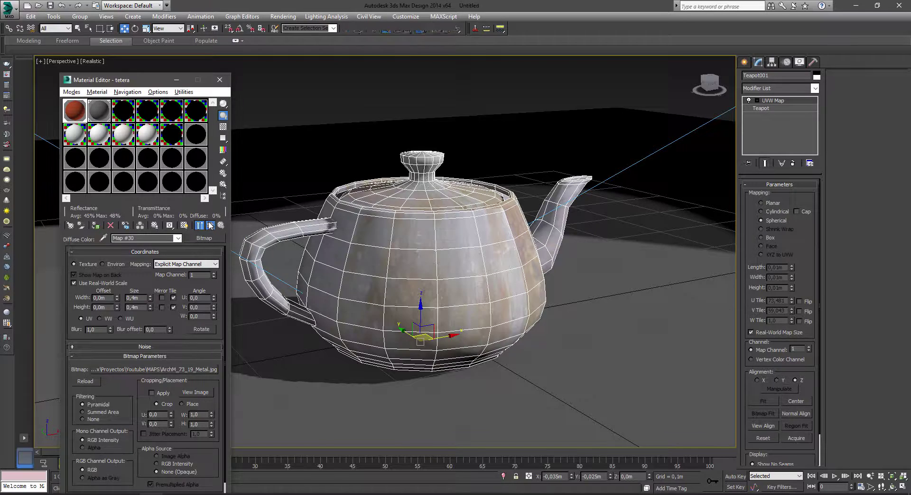
click(210, 226)
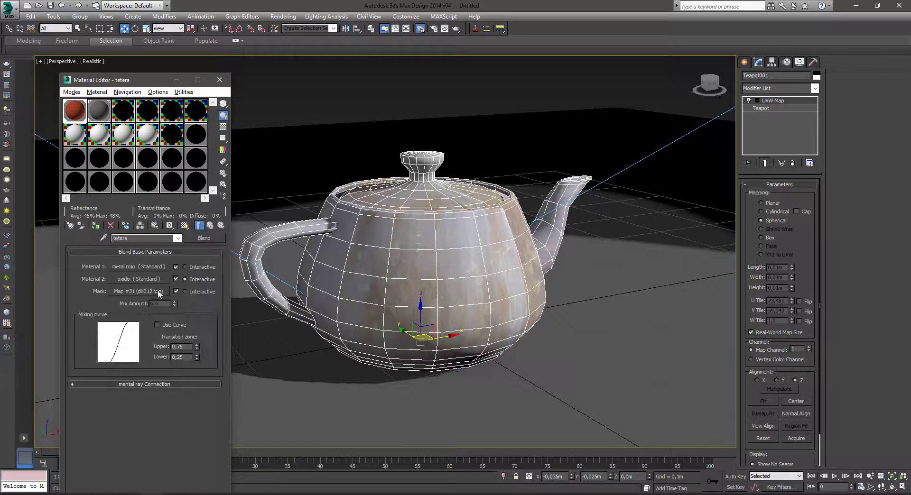
click(148, 292)
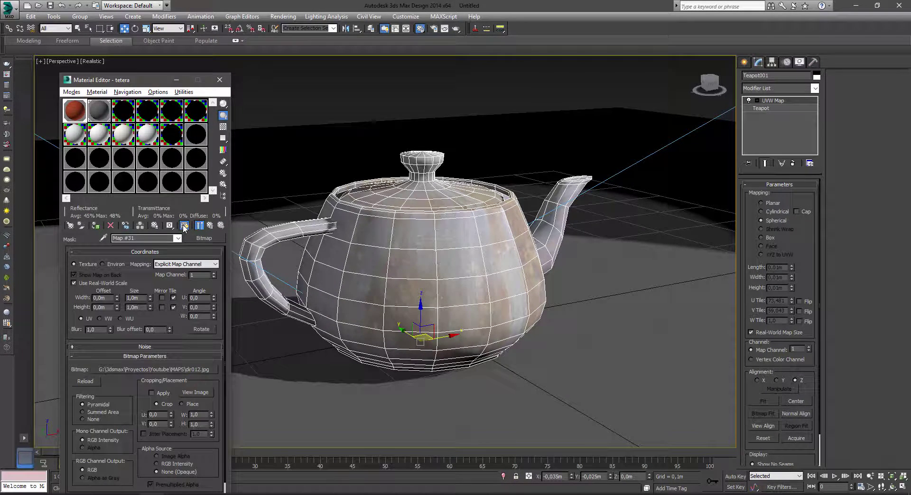
click(210, 225)
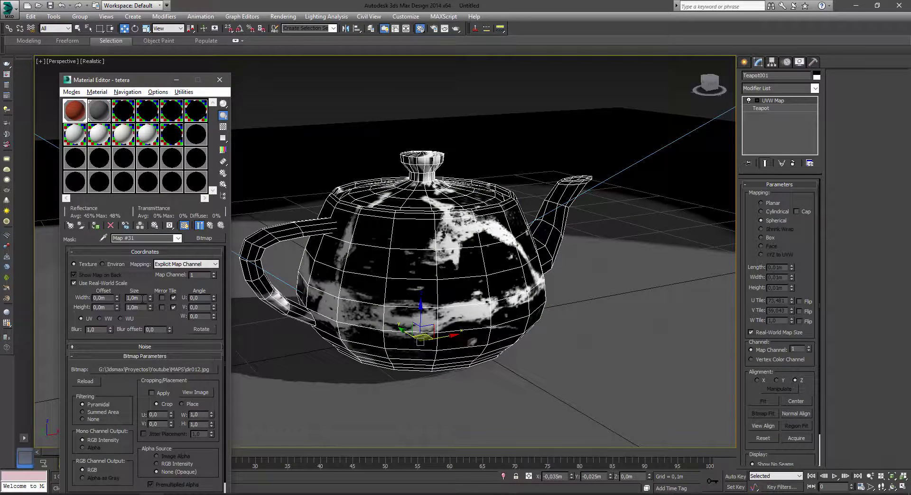
text(2)
key(Tab)
text(2)
key(Return)
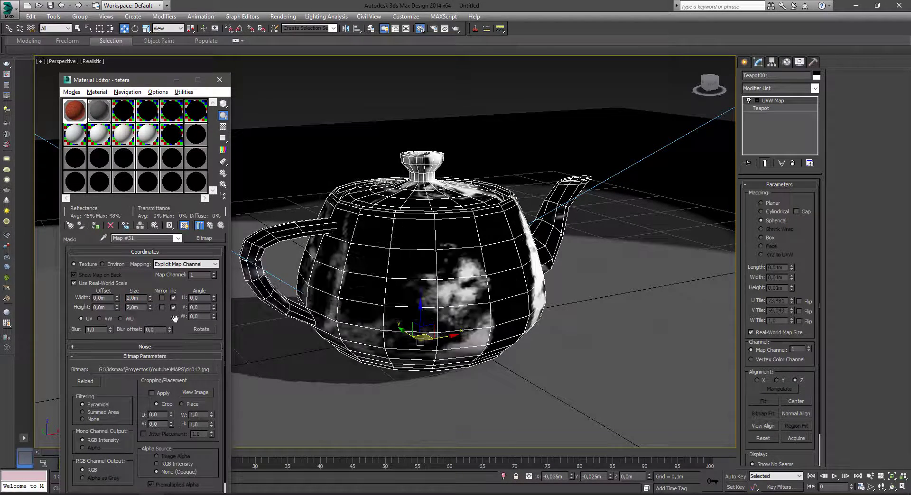
alt+middle_drag(443, 302, 184, 251)
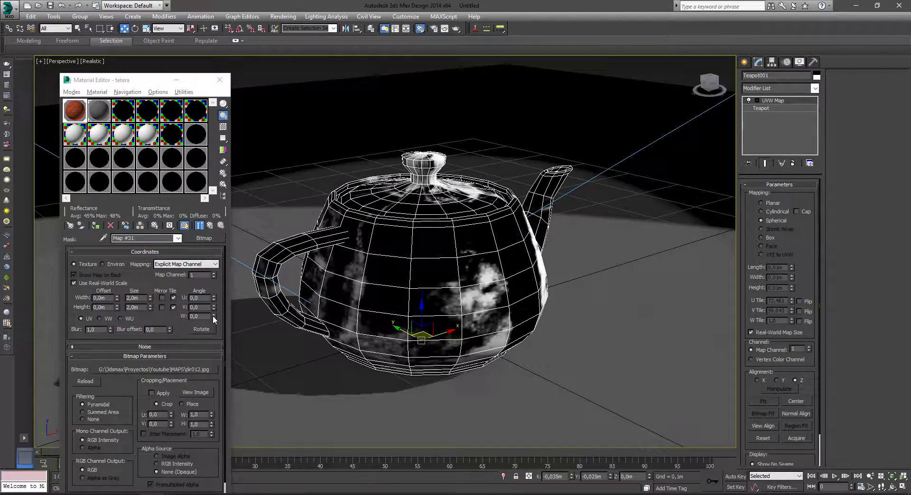
alt+middle_drag(431, 259, 433, 259)
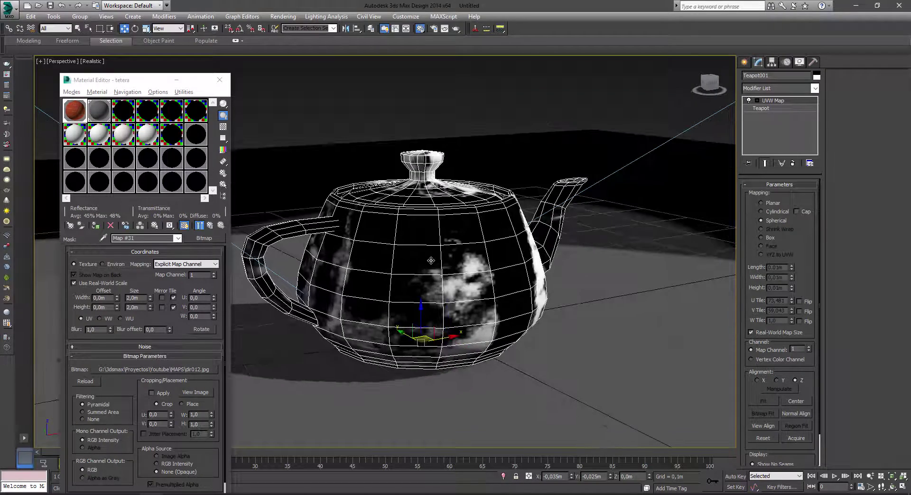
alt+middle_drag(475, 237, 470, 237)
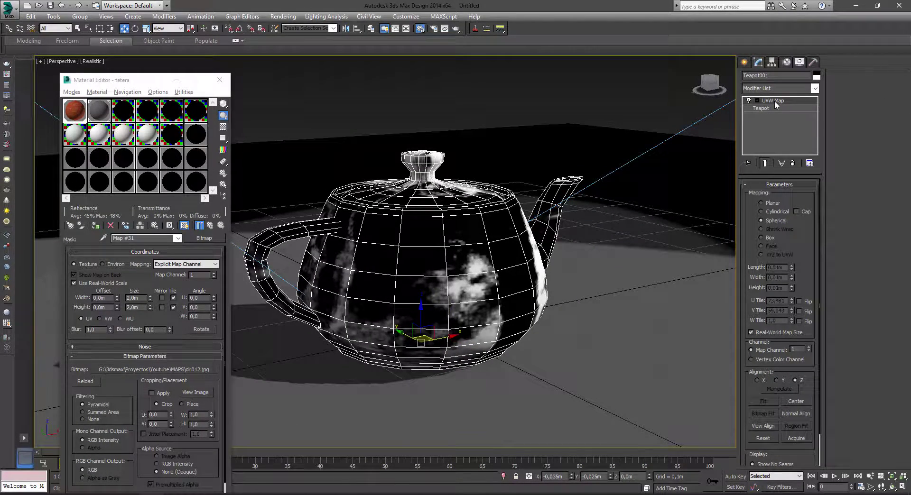
alt+middle_drag(404, 315, 401, 306)
Add another UVW Map modifier via the Modifier List, left at Planar mapping
click(765, 88)
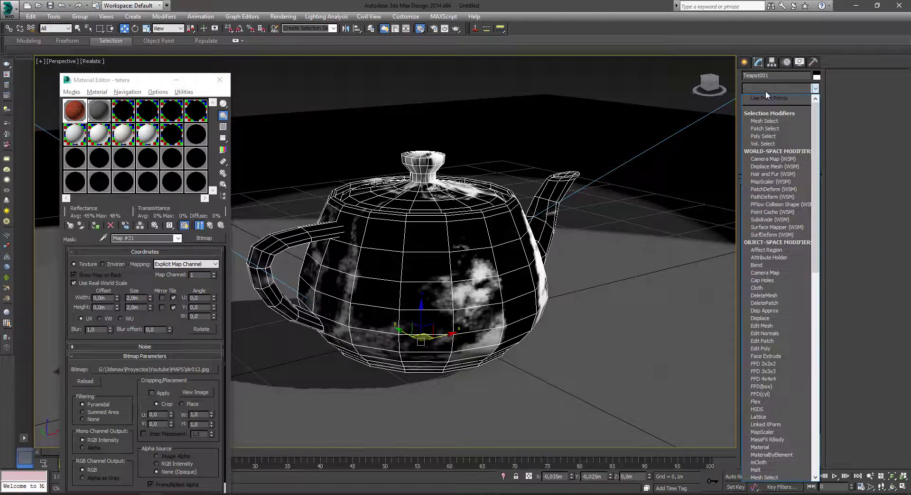
text(uvw)
key(Return)
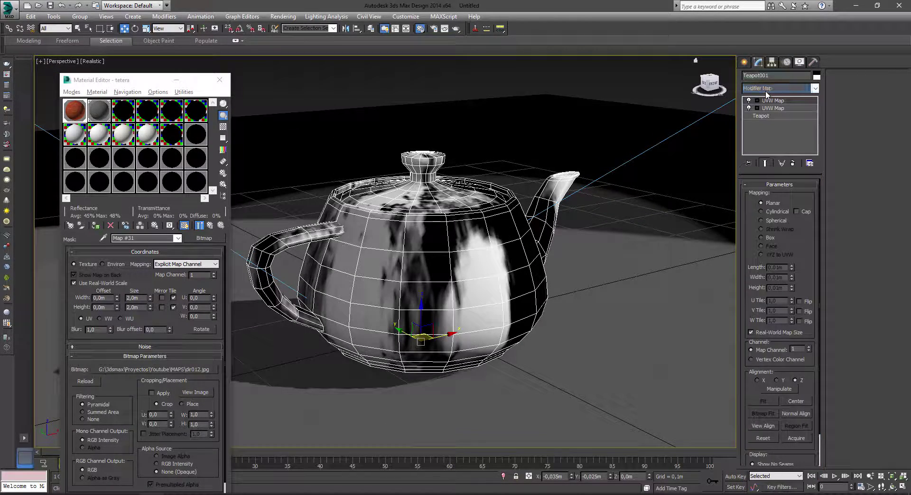
alt+middle_drag(421, 271, 415, 271)
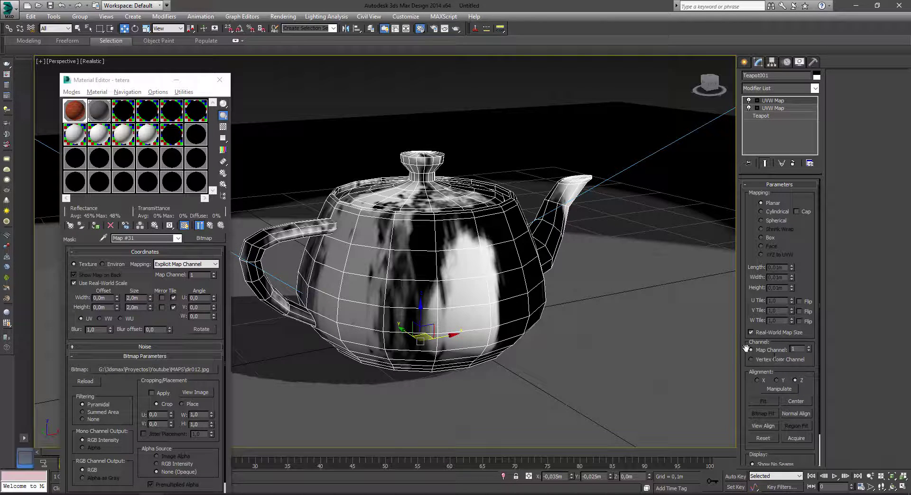
Set the new planar UVW Map modifier to map channel 2
click(209, 227)
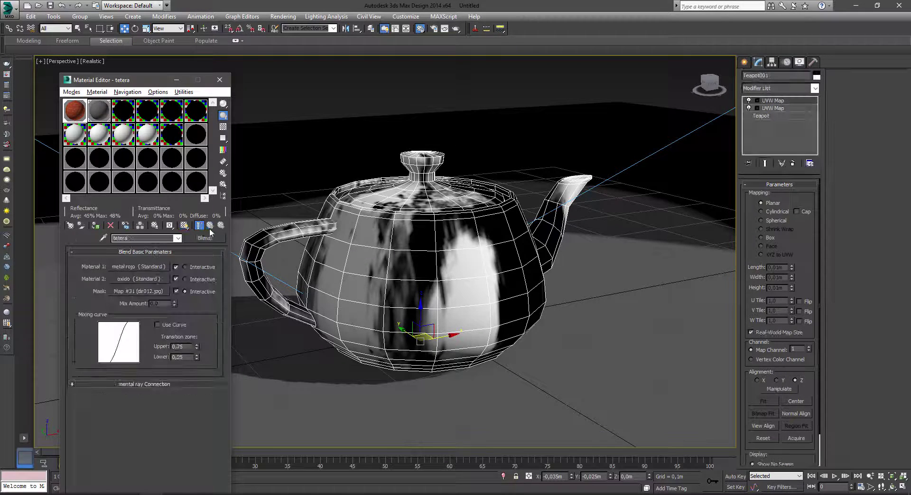
click(152, 291)
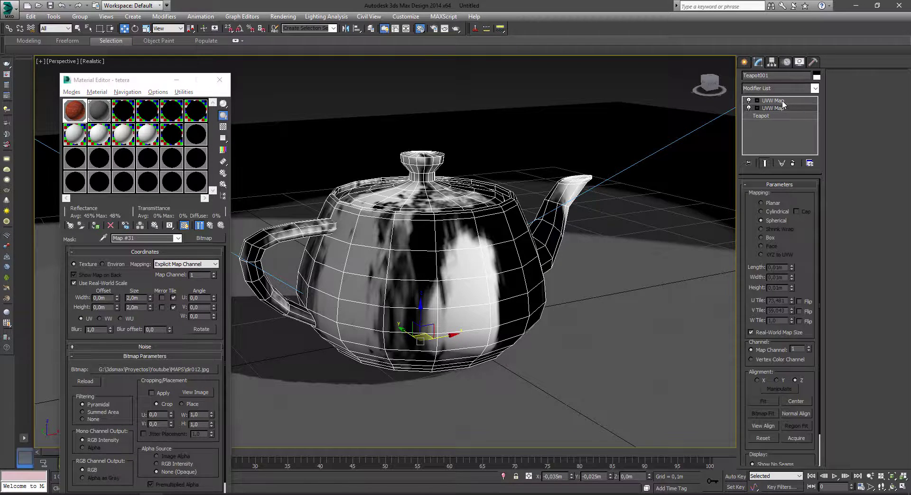
click(761, 221)
click(778, 100)
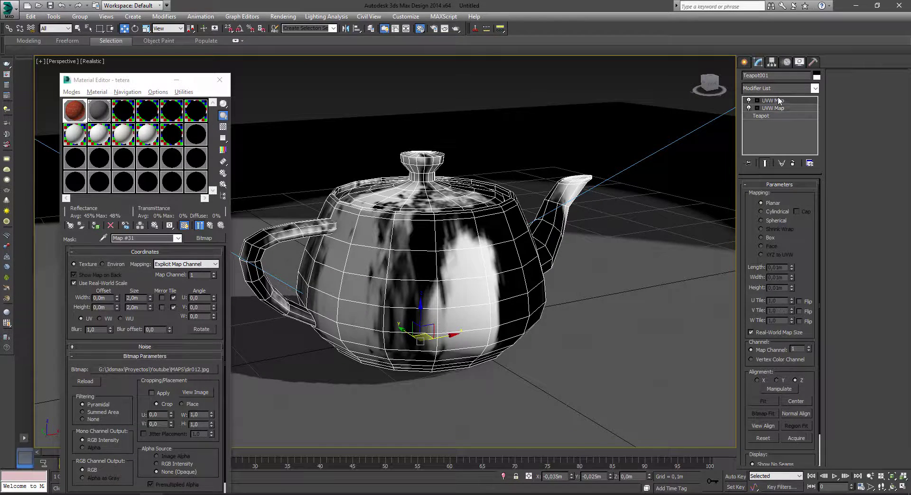
click(809, 348)
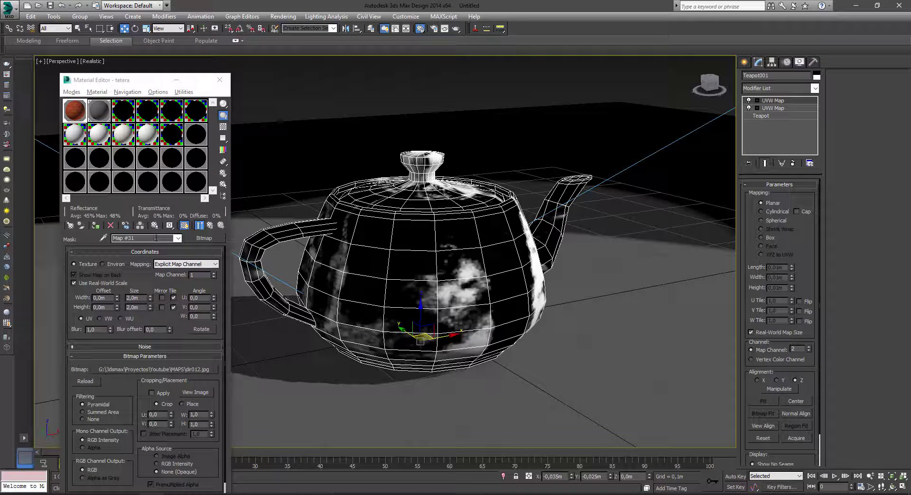
Recheck mask Map #31 against the top UVW Map, then open oxido's diffuse Map #30
click(210, 225)
click(163, 292)
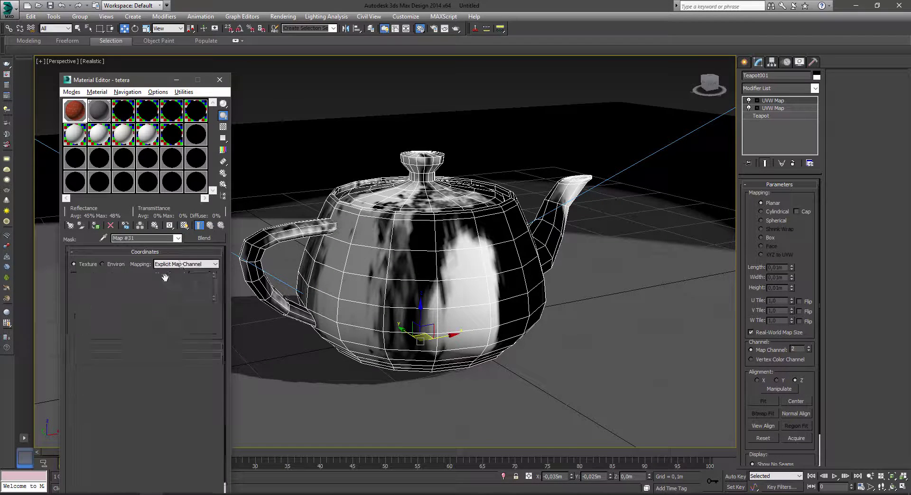
click(773, 100)
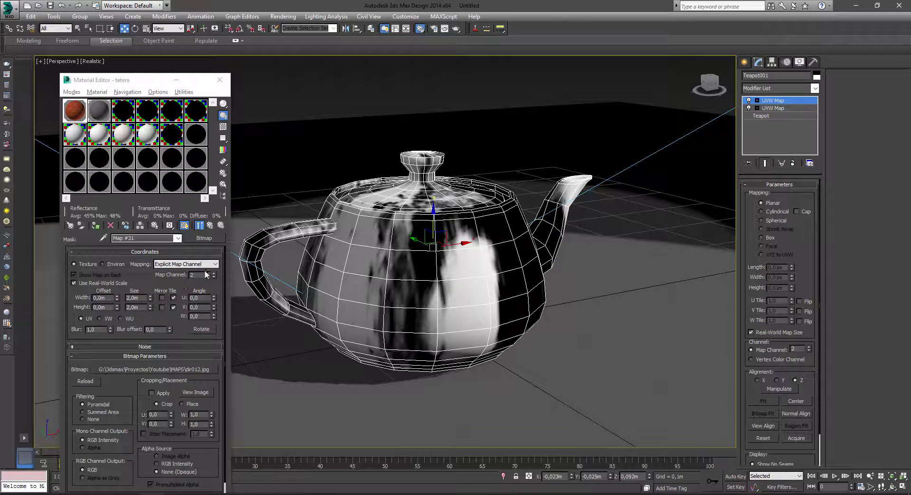
click(210, 225)
click(155, 280)
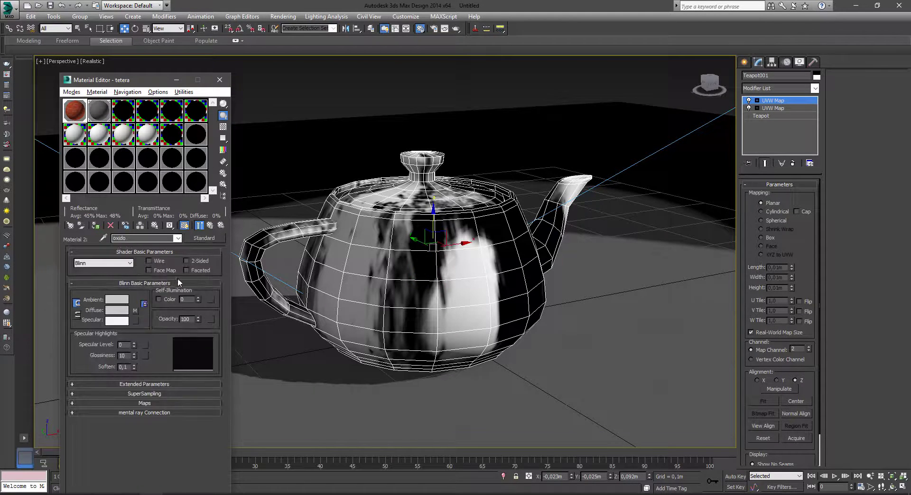
click(134, 310)
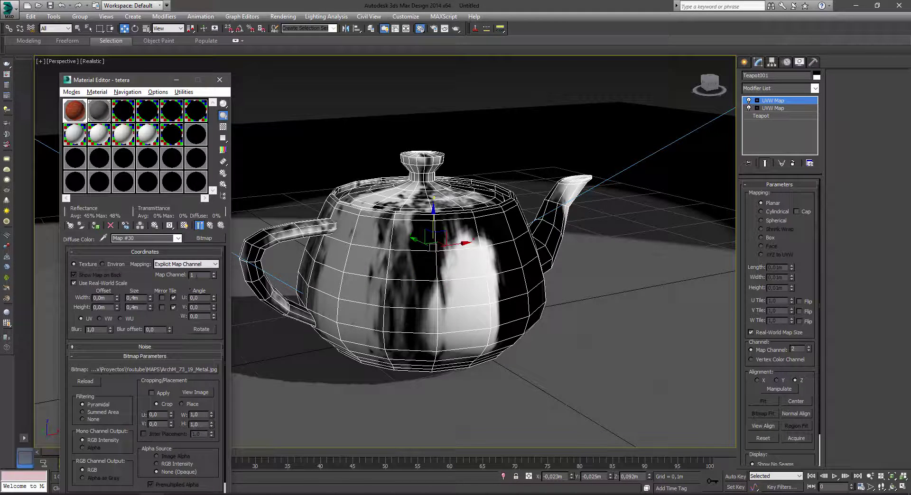
click(210, 226)
click(210, 226)
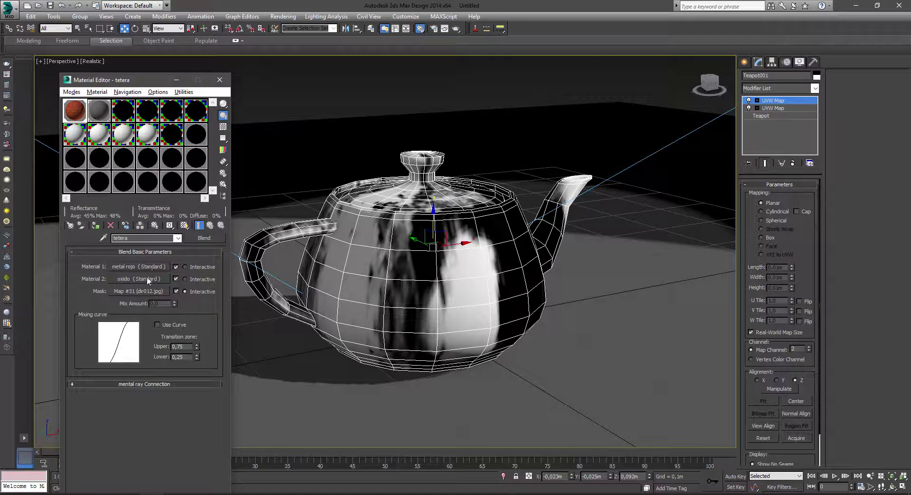
click(157, 270)
click(136, 310)
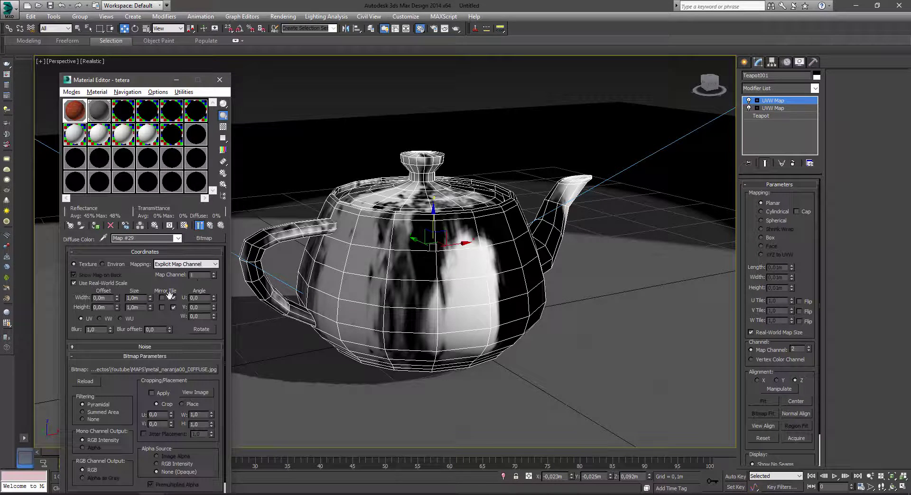
click(211, 226)
click(210, 226)
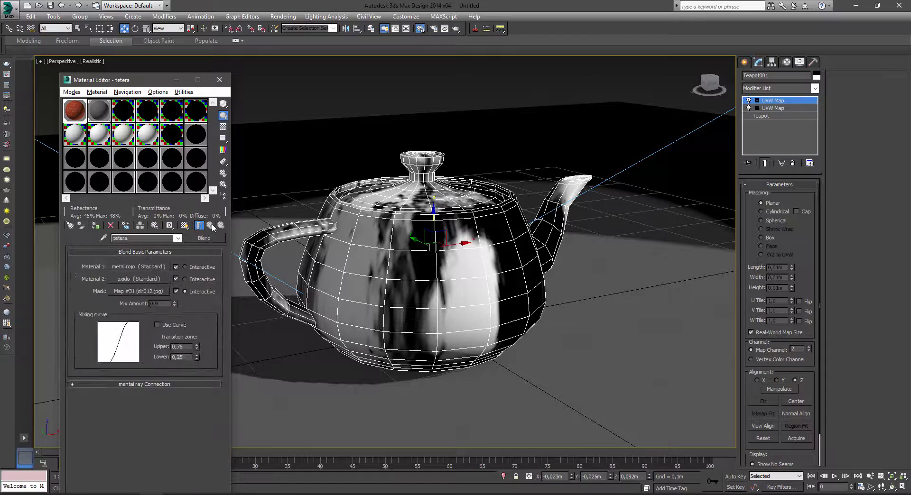
click(778, 109)
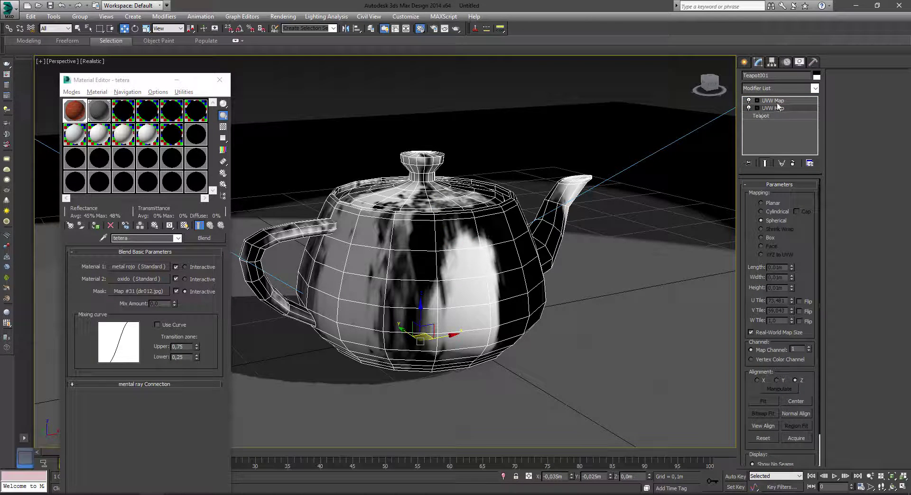
click(782, 101)
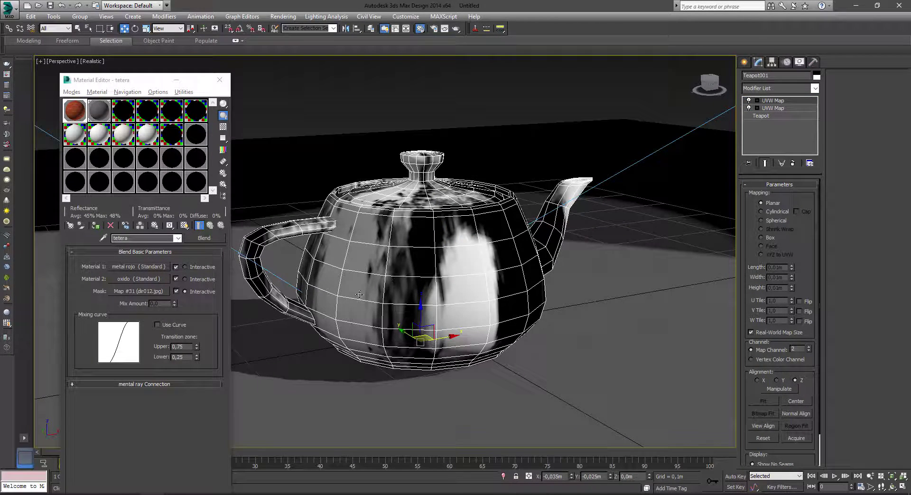
click(153, 292)
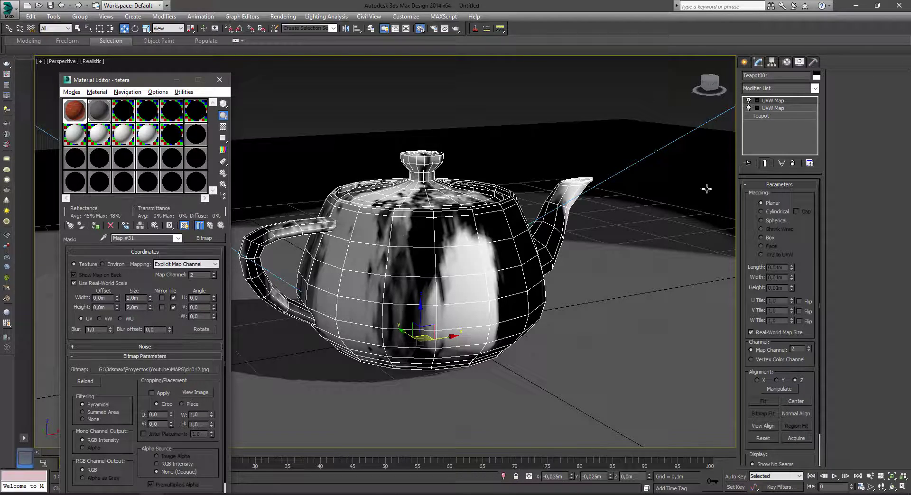
Rotate the top channel-2 UVW Map gizmo to reorient the dirt patches on the teapot
click(778, 104)
right_click(400, 241)
click(416, 249)
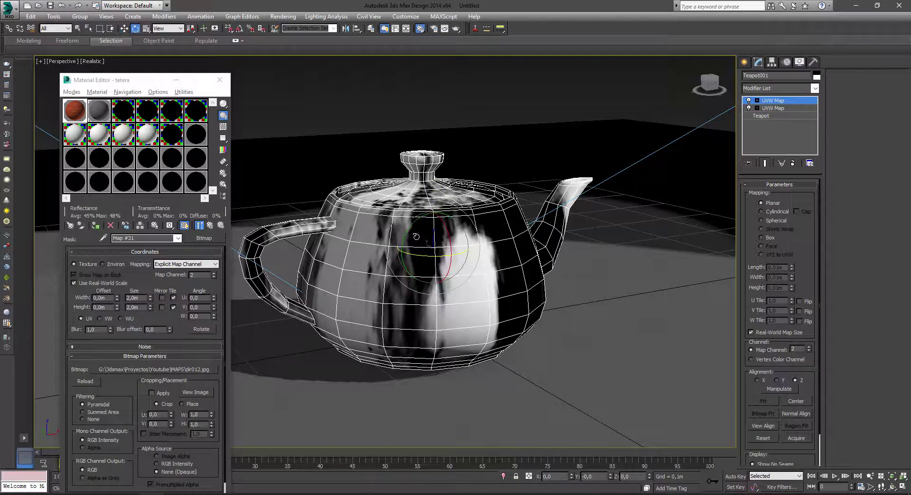
drag(409, 234, 479, 179)
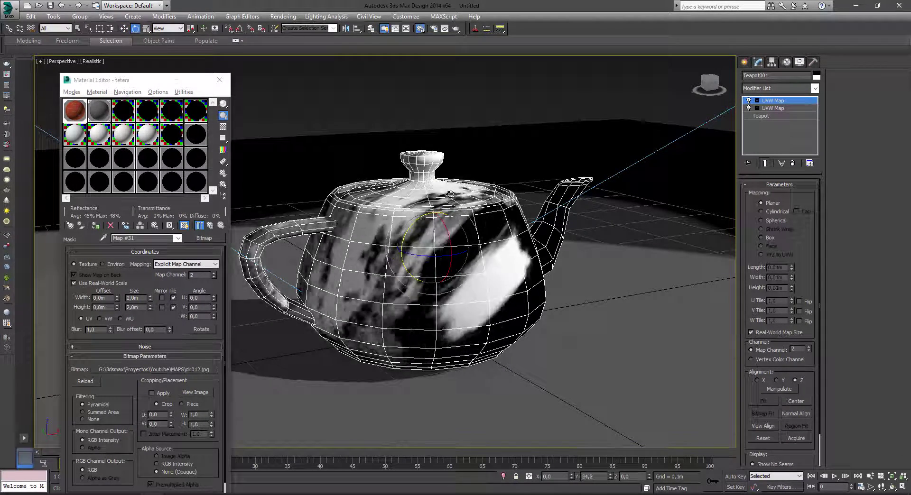
drag(445, 211, 449, 206)
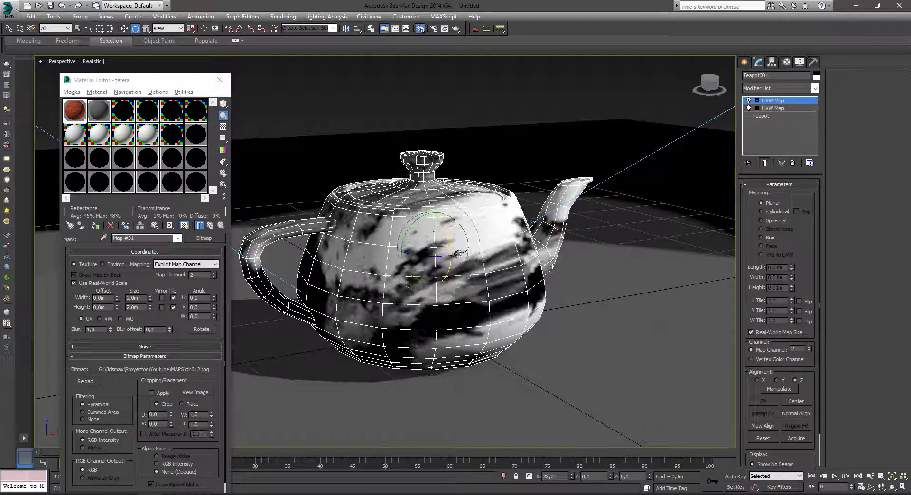
right_click(449, 207)
click(468, 216)
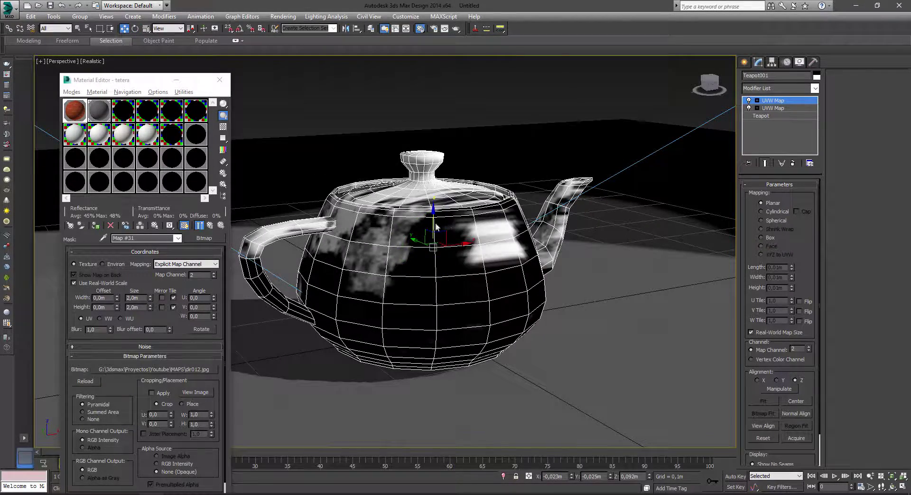
Change the mapping from Planar to Spherical, then Box, and shift and tilt the gizmo
click(764, 219)
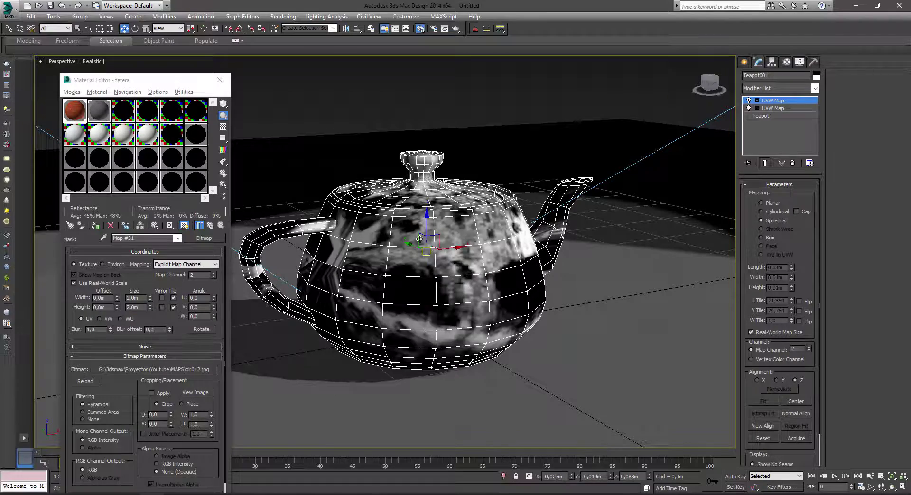
click(761, 237)
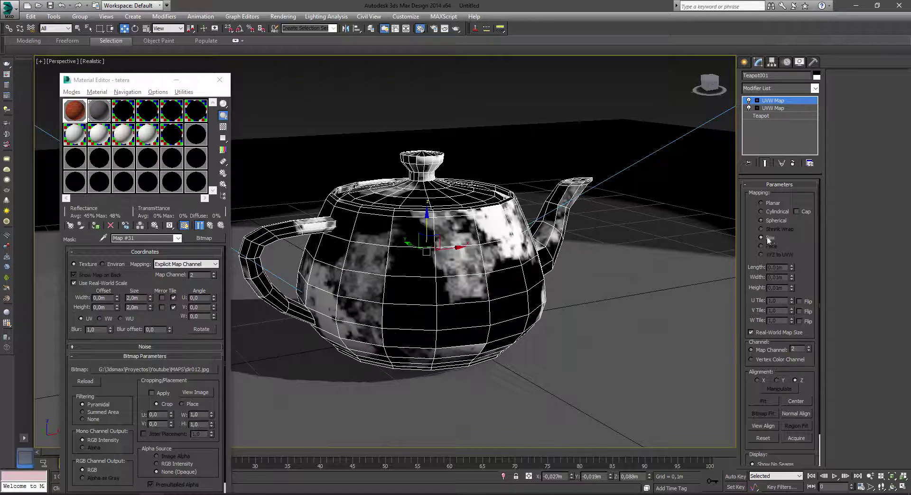
drag(441, 246, 458, 273)
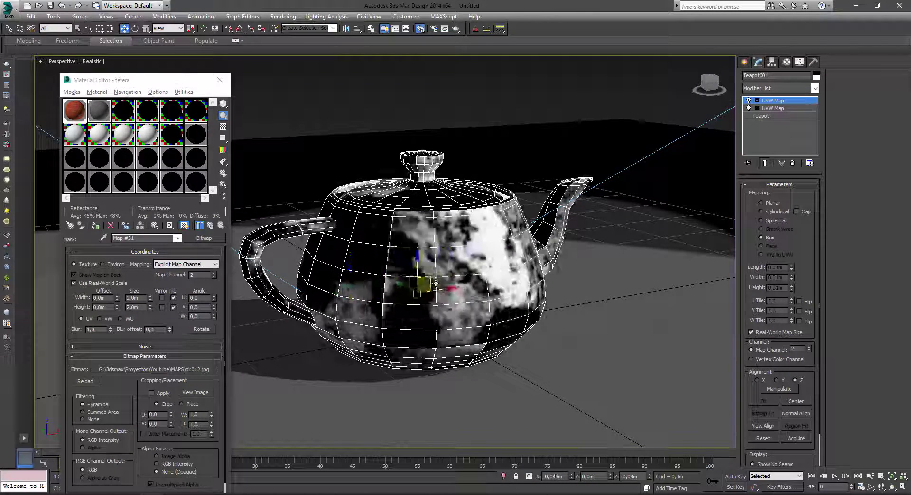
alt+middle_drag(457, 273, 463, 256)
right_click(463, 256)
click(479, 274)
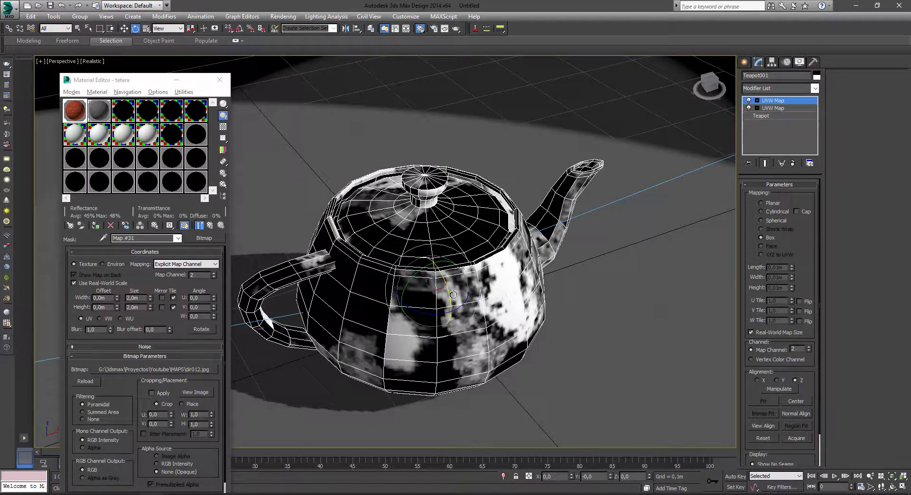
drag(419, 313, 458, 315)
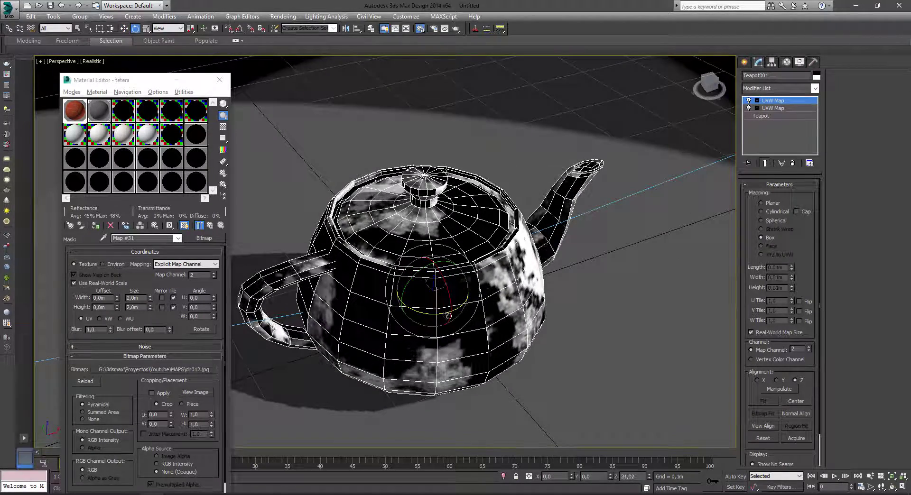
key(shift+z)
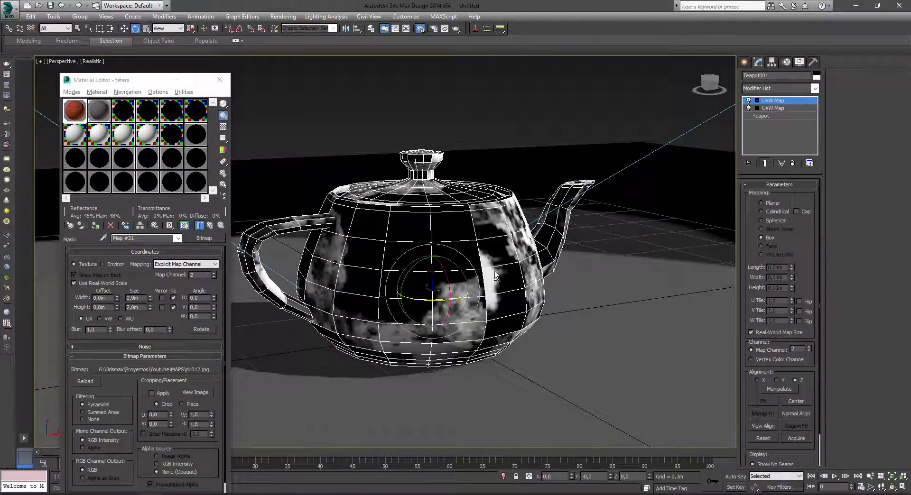
drag(447, 270, 441, 232)
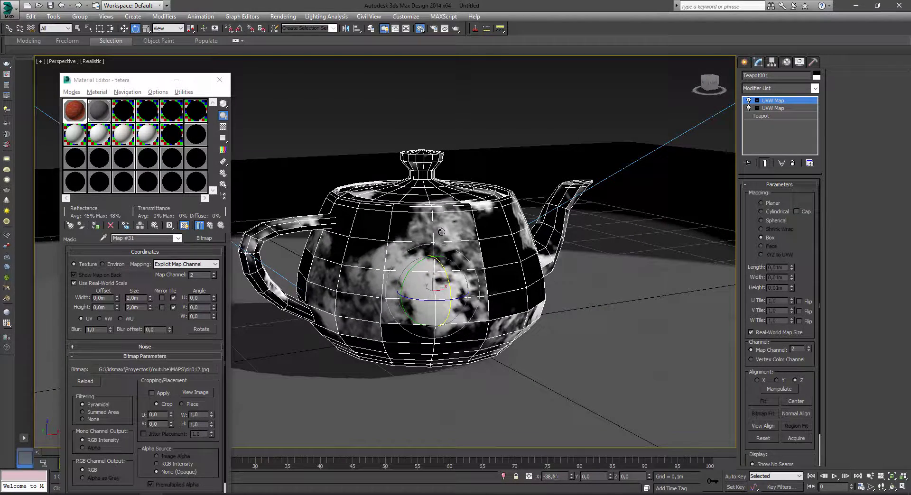
Render a test frame of the perspective view, then reselect the teapot
click(540, 113)
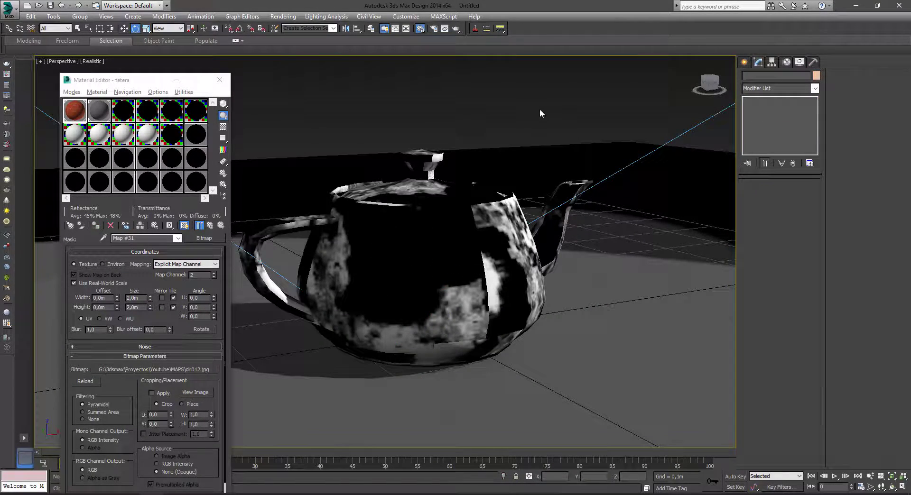
click(456, 28)
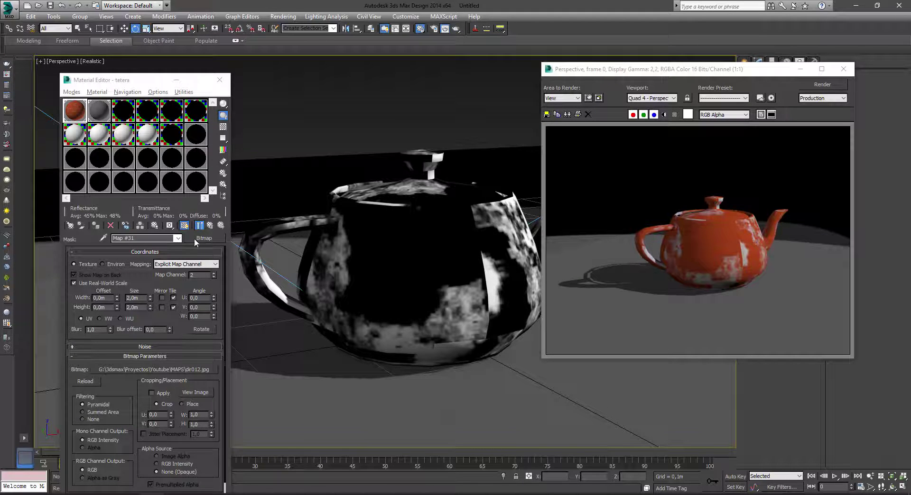
click(843, 69)
key(ctrl+z)
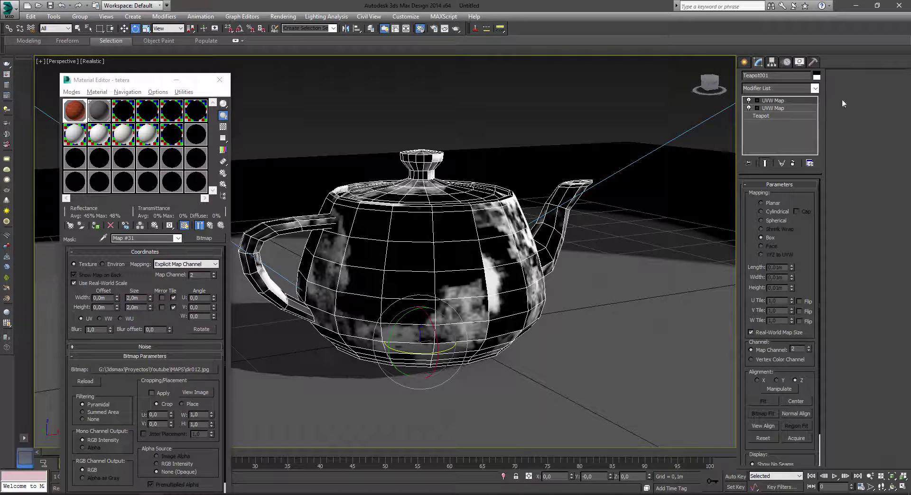
Set the UVW Map to Spherical and move the gizmo up and rotate it around its vertical axis
click(775, 219)
drag(406, 352, 415, 259)
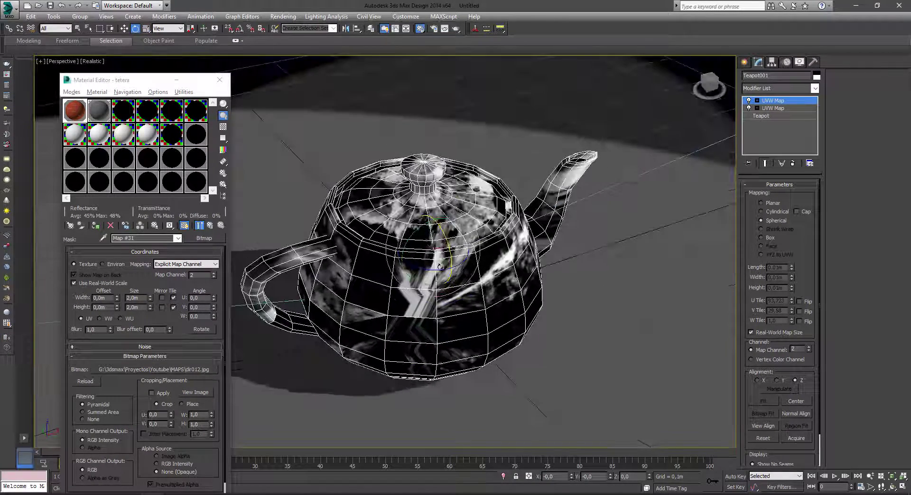
alt+middle_drag(467, 223, 449, 238)
mouse_move(441, 260)
mouse_down()
mouse_move(458, 270)
mouse_move(450, 285)
mouse_up()
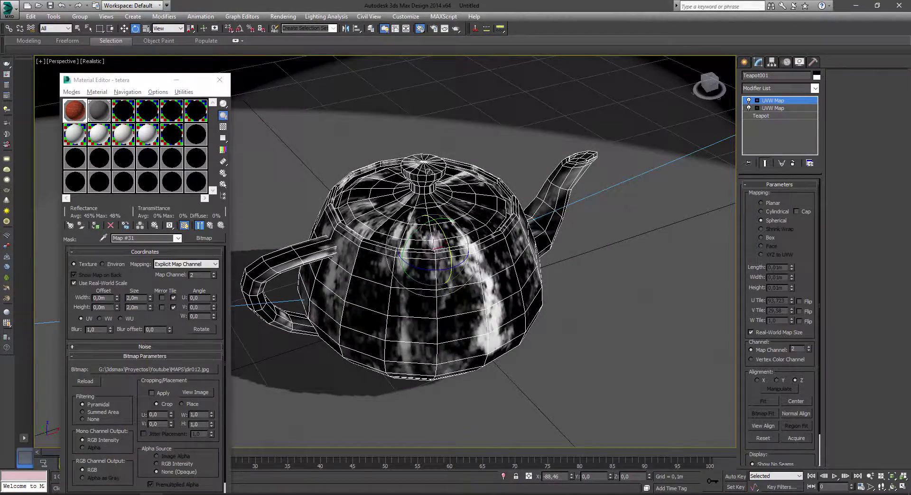
alt+middle_drag(441, 213, 436, 141)
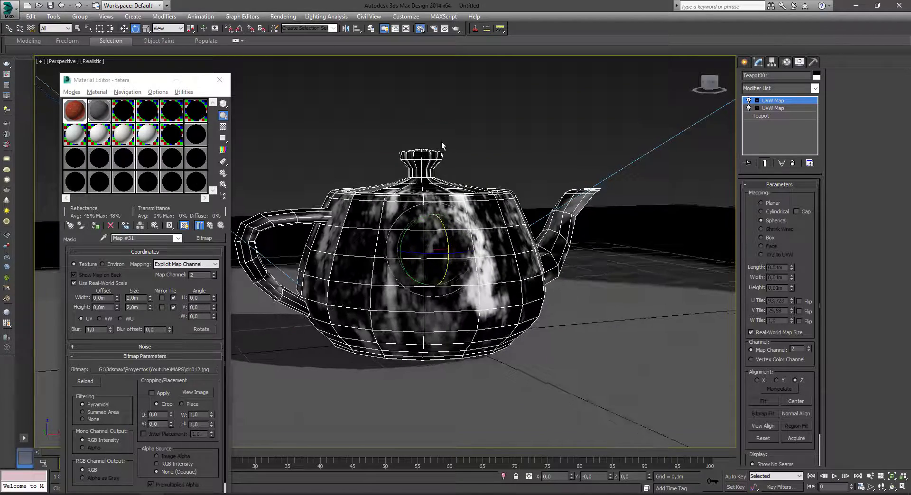
Render the teapot, set oxido's Diffuse Color map amount to 54, and re-render
click(551, 130)
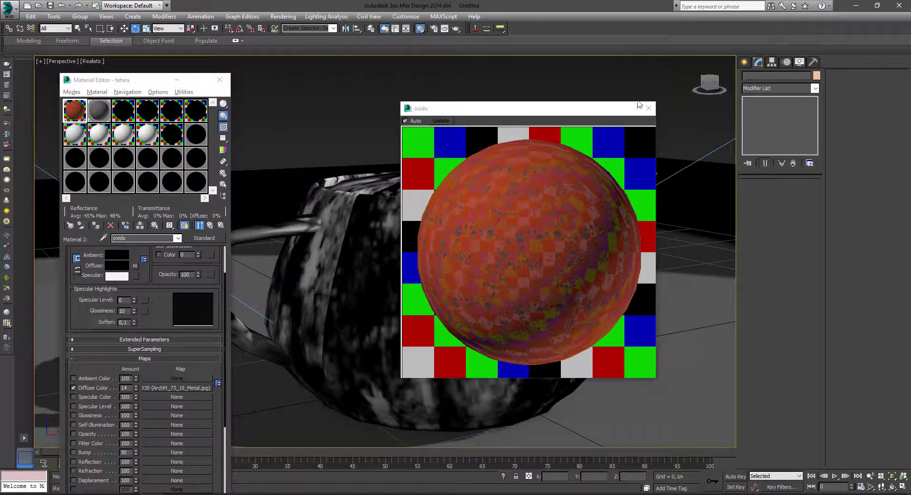
click(648, 108)
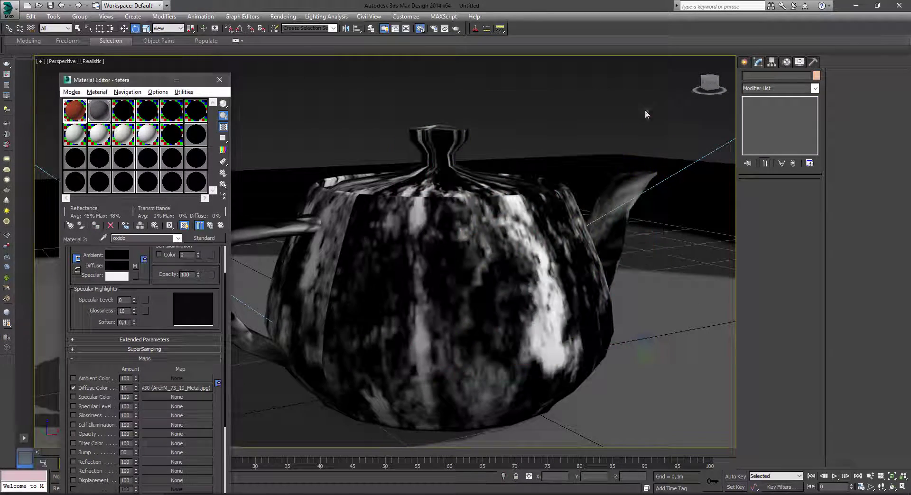
click(456, 28)
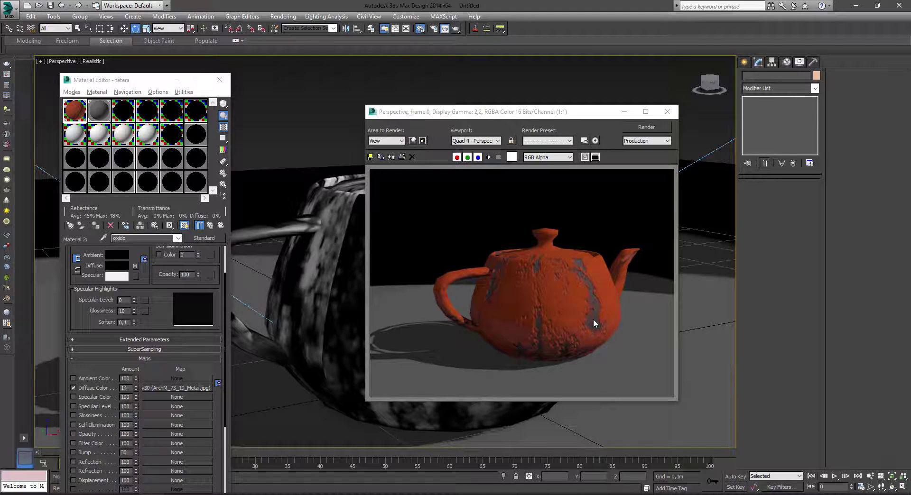
drag(134, 389, 137, 385)
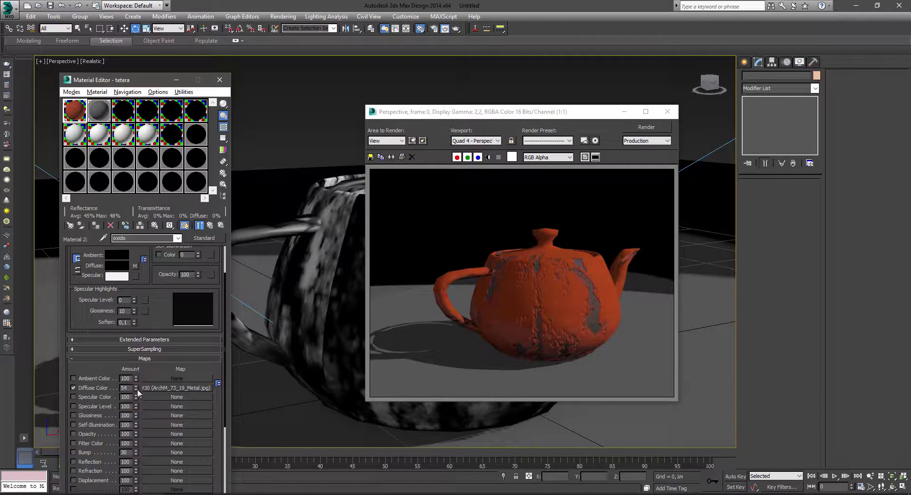
click(660, 128)
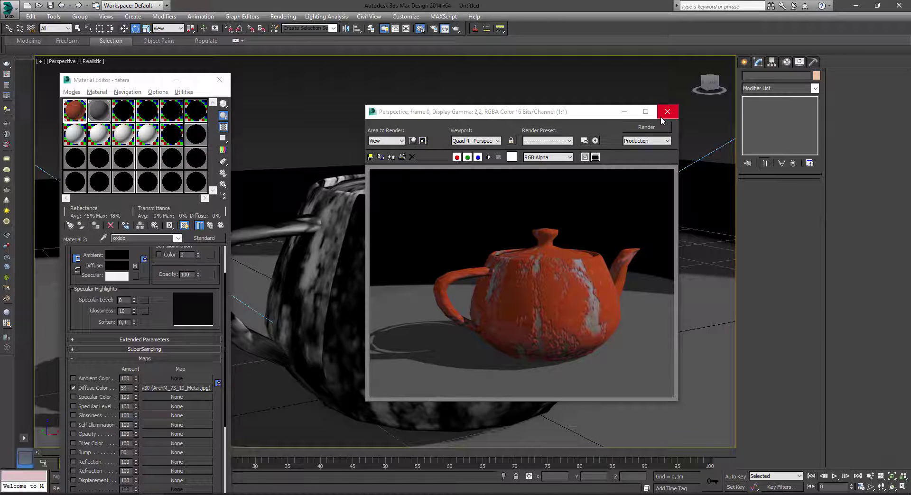
drag(595, 113, 606, 107)
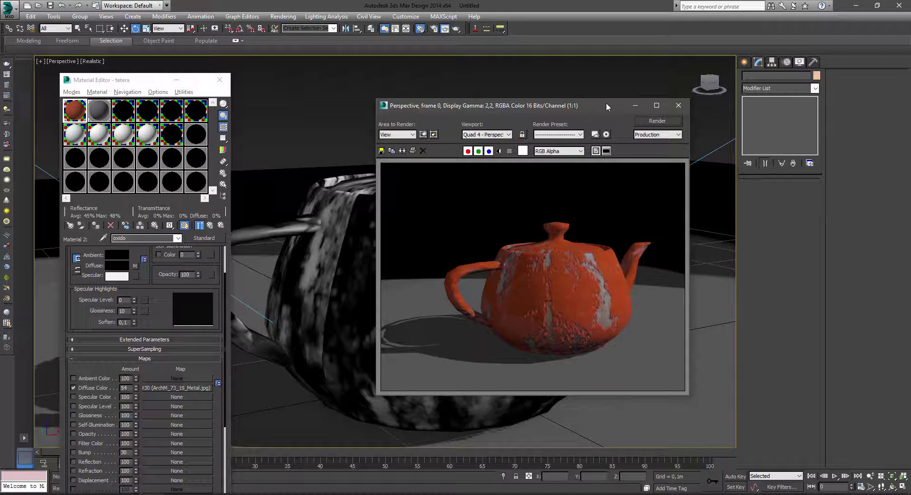